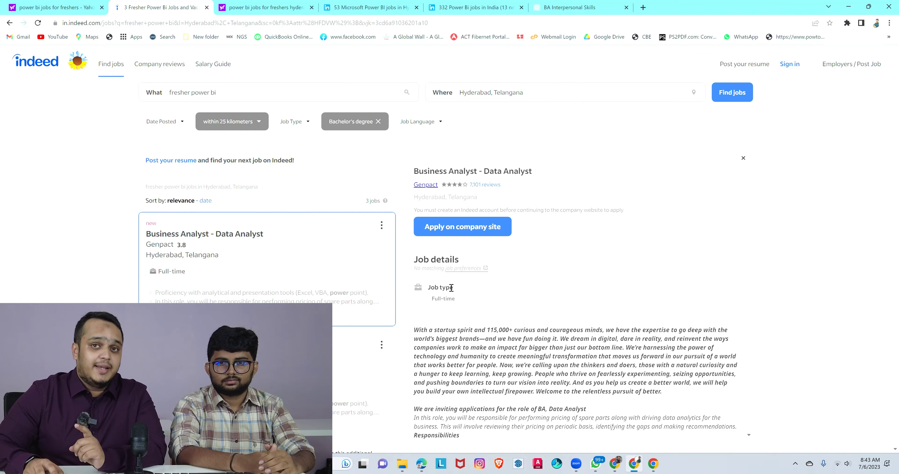
- Read the Genpact Business Analyst - Data Analyst posting from its job details through responsibilities and qualifications to the education level
scroll(517, 280, "down", 1)
scroll(517, 280, "down", 3)
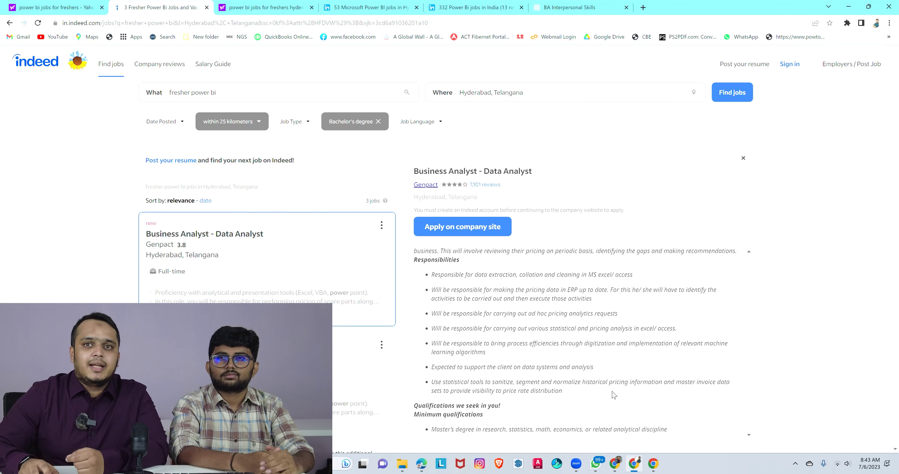
scroll(614, 395, "down", 2)
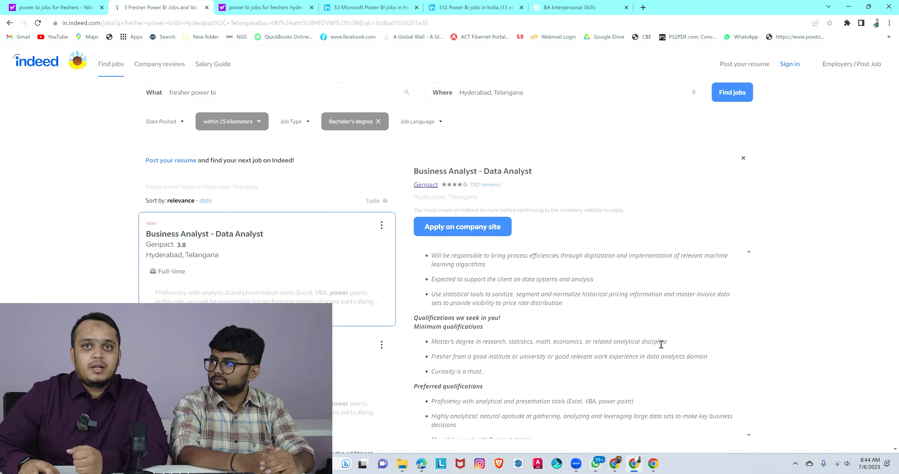
left_click_drag(452, 374, 600, 402)
left_click(554, 387)
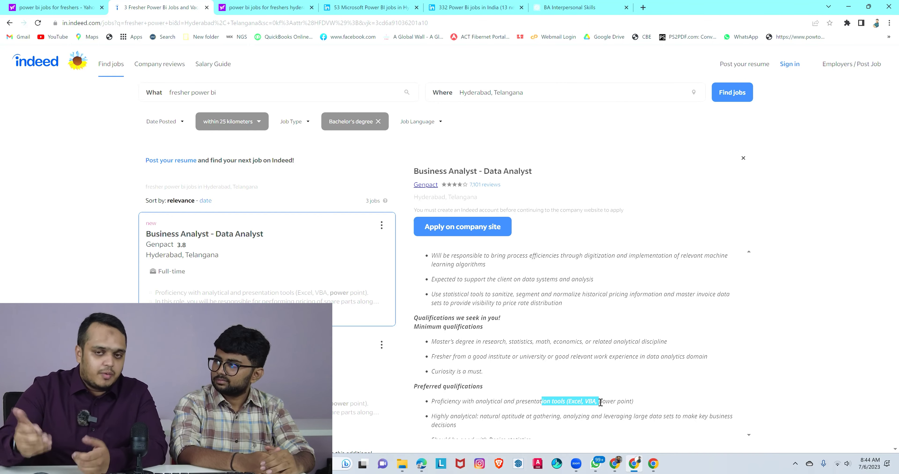
scroll(638, 368, "down", 2)
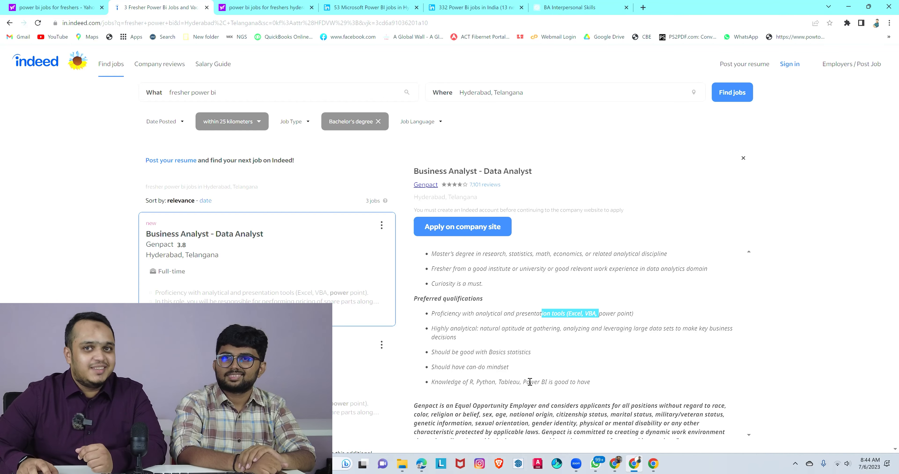
scroll(586, 353, "down", 5)
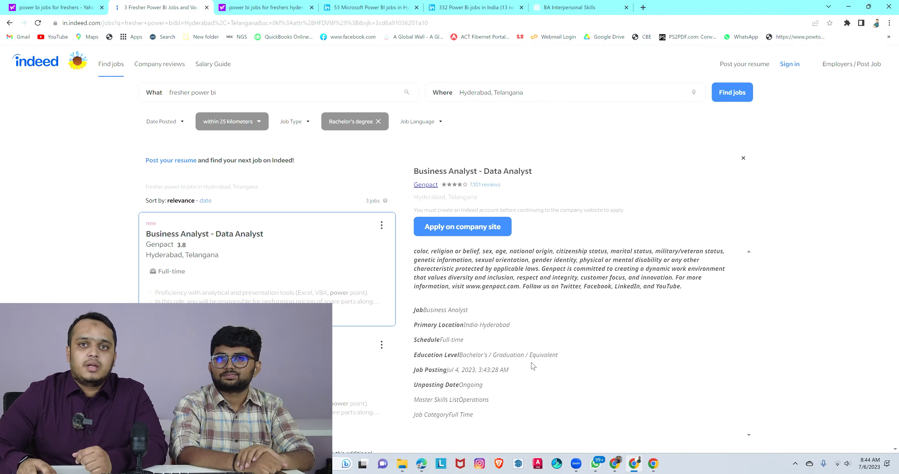
- Highlight "can-do mindset" and "analytical and presentation" in the Genpact posting's preferred qualifications, and review the description back to its start
scroll(533, 366, "up", 5)
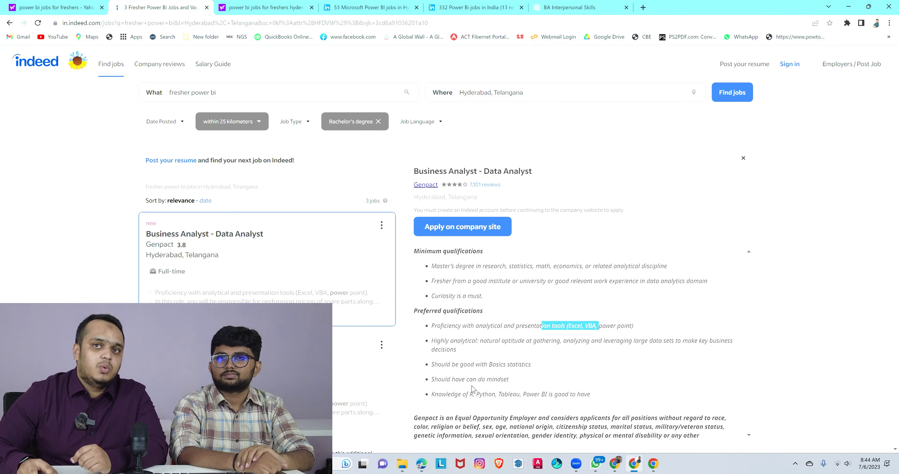
left_click_drag(467, 377, 504, 380)
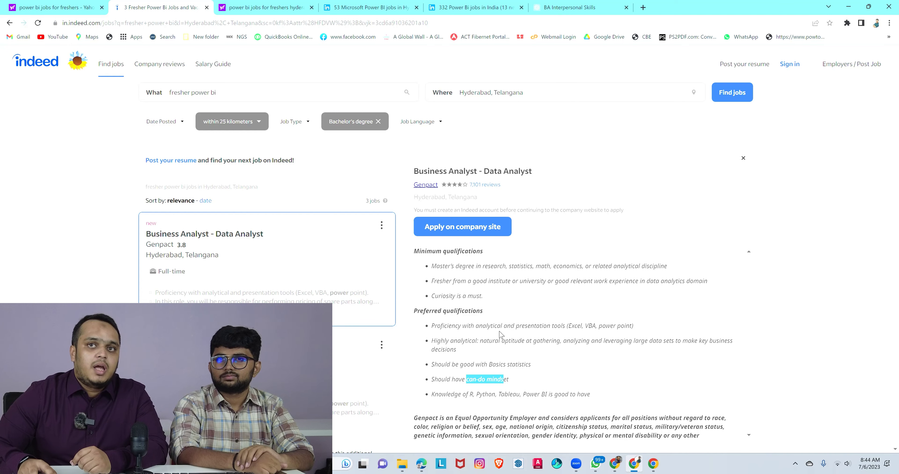
left_click_drag(479, 326, 551, 328)
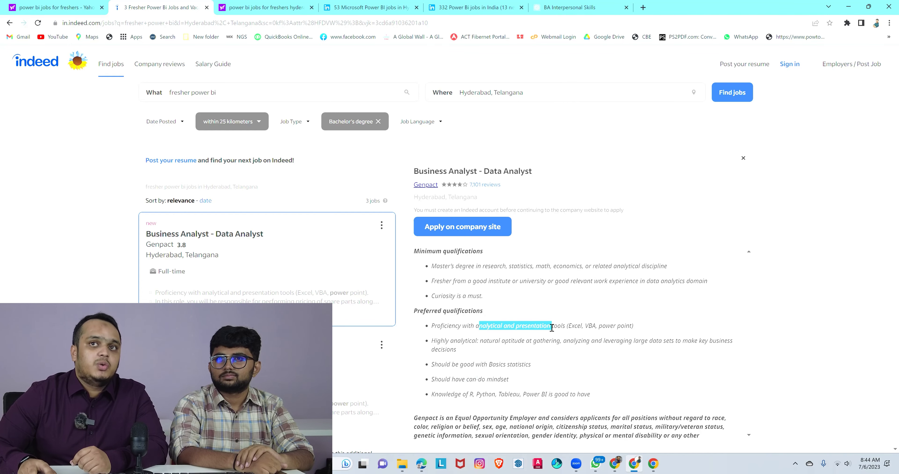
scroll(551, 328, "up", 2)
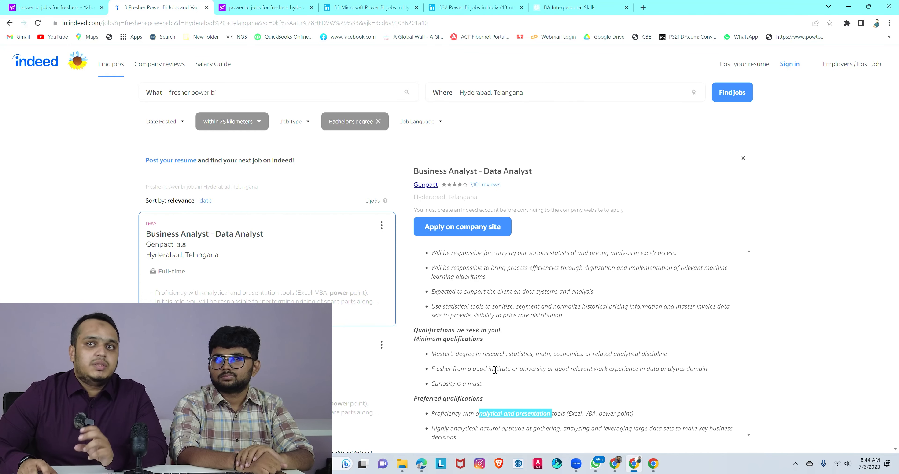
scroll(495, 370, "up", 2)
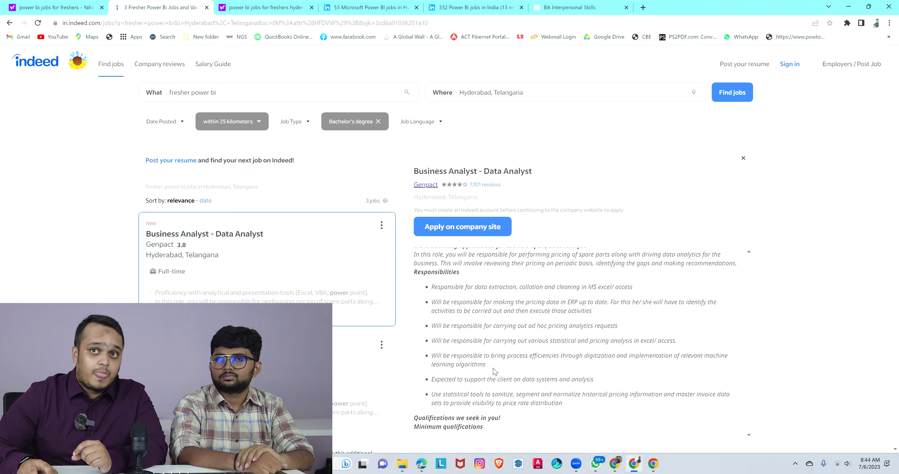
scroll(499, 345, "up", 4)
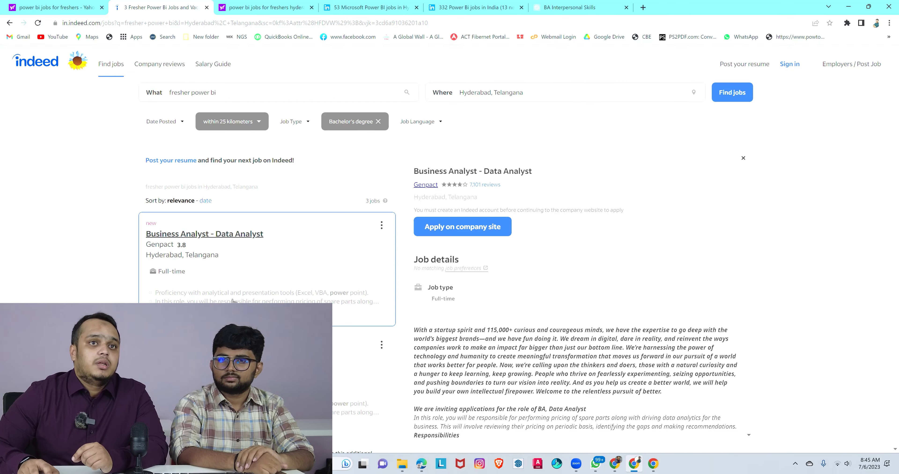
scroll(223, 293, "down", 1)
scroll(233, 302, "up", 1)
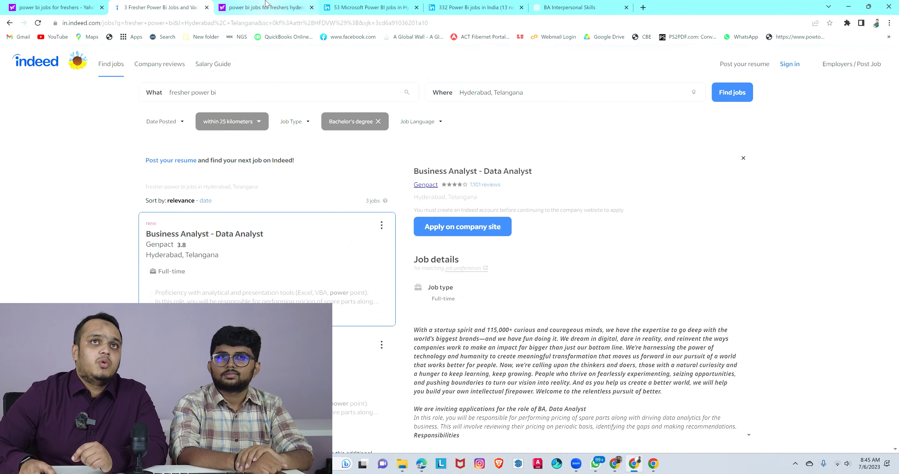
- Switch to the LinkedIn Microsoft Power BI jobs in Hyderabad and look through the entry-level listings
left_click(267, 7)
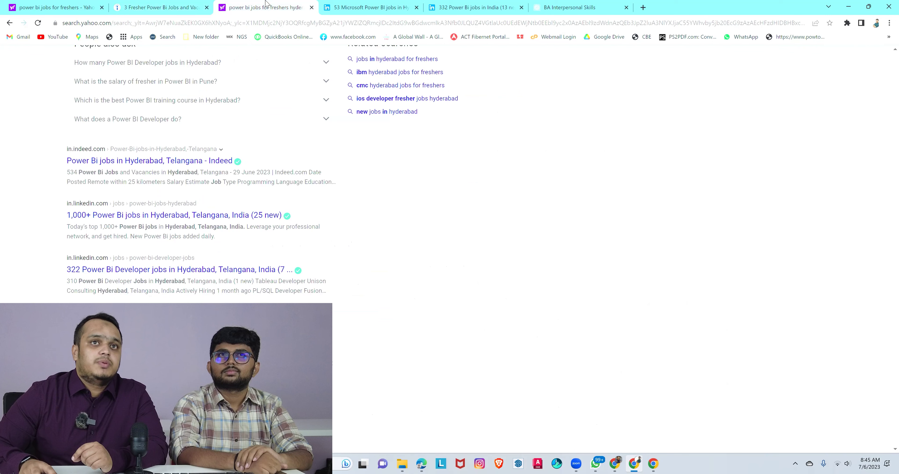
left_click(394, 7)
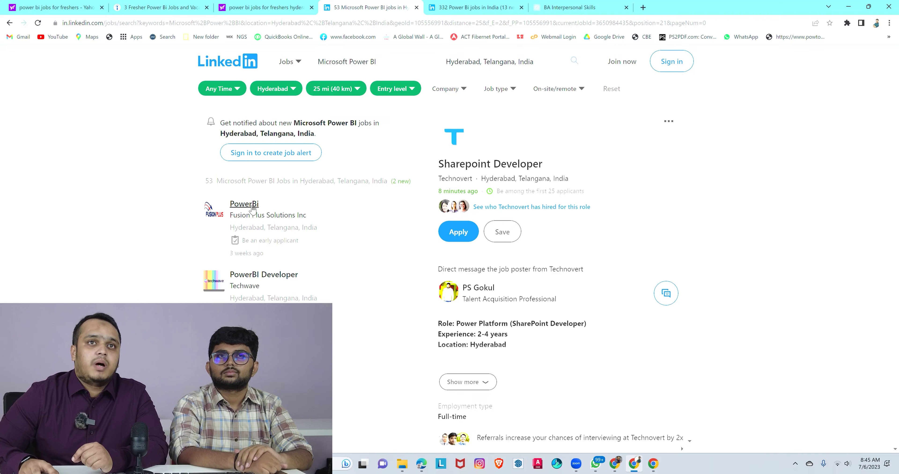
scroll(251, 278, "down", 4)
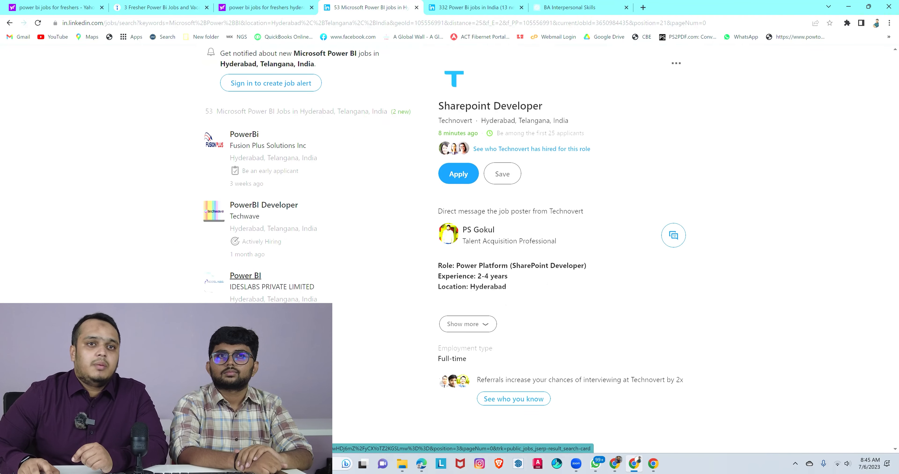
scroll(246, 284, "up", 2)
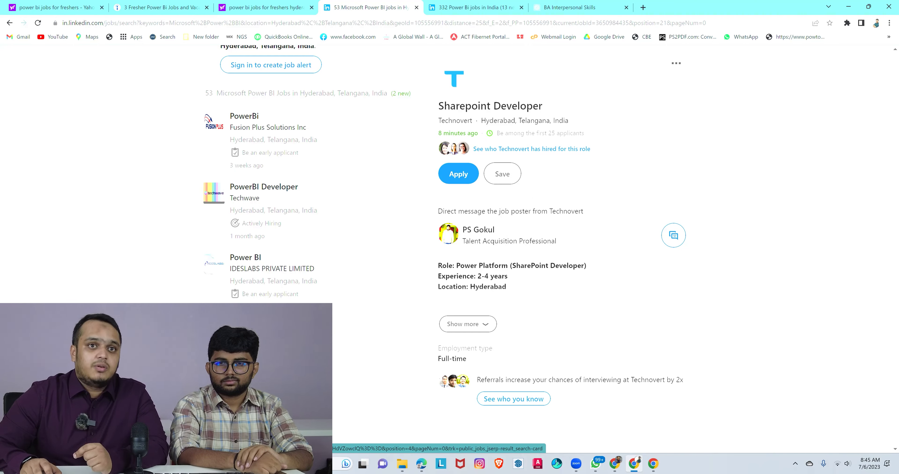
scroll(382, 316, "down", 2)
scroll(383, 316, "down", 3)
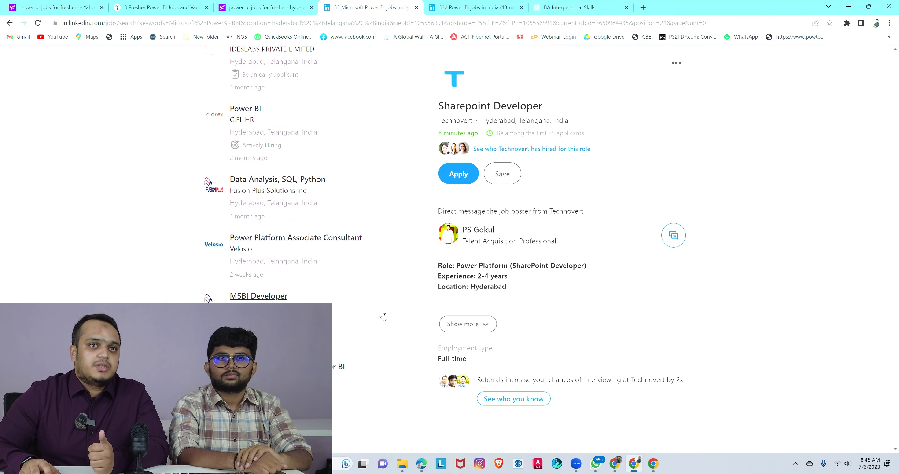
scroll(383, 315, "down", 1)
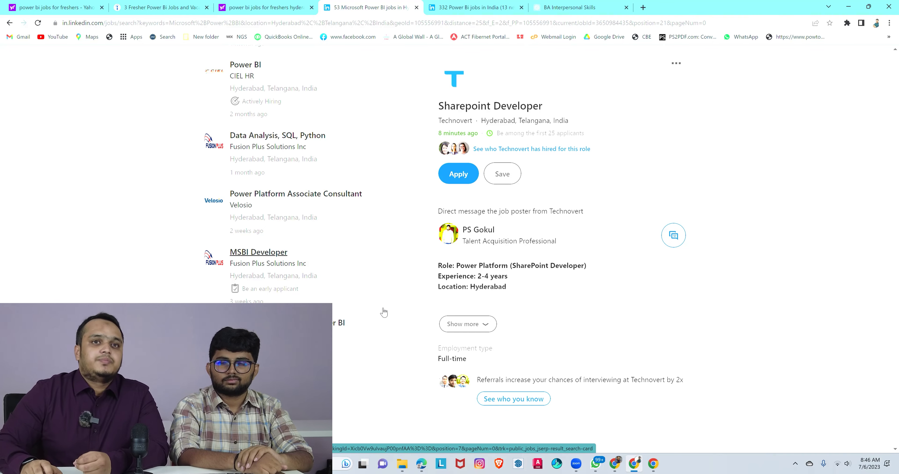
- Open the PowerBi job from Fusion Plus Solutions Inc at the start of the Hyderabad results
scroll(384, 314, "up", 3)
scroll(384, 313, "up", 5)
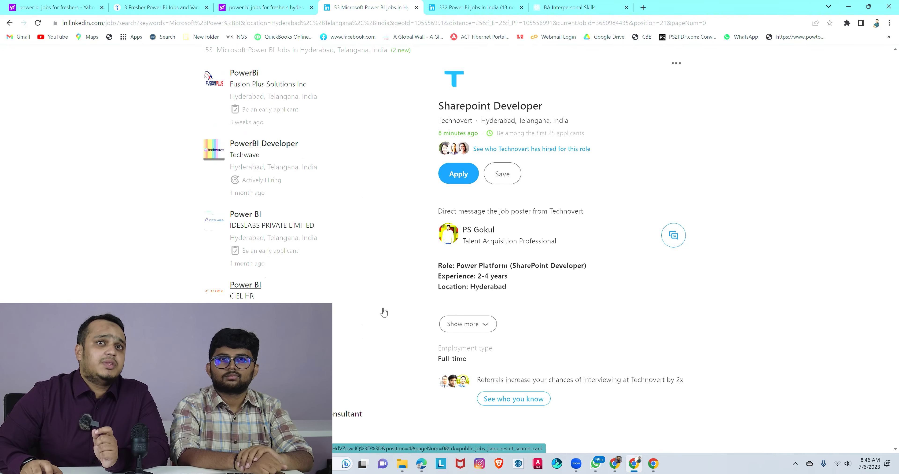
scroll(384, 313, "up", 2)
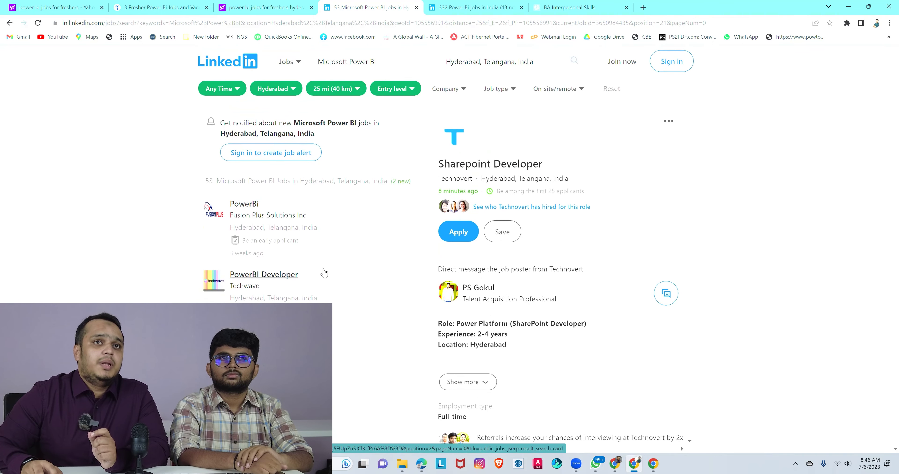
left_click(295, 229)
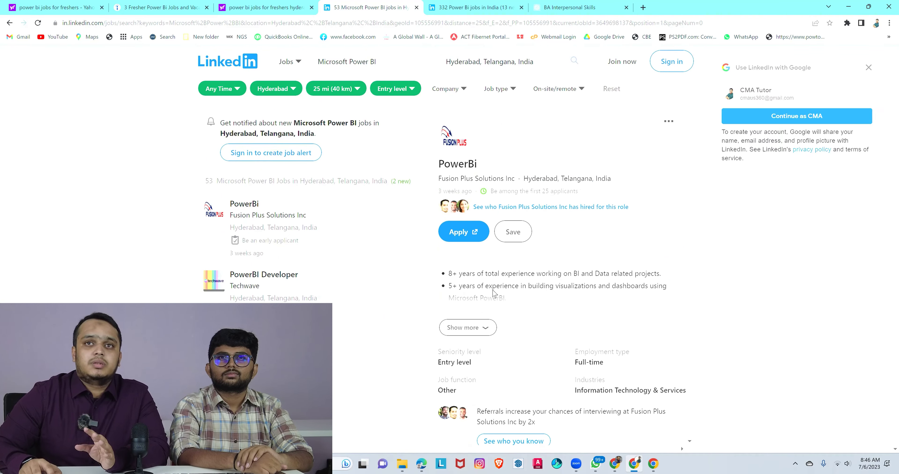
- Switch to the LinkedIn Power BI jobs in India and review the listings alongside the Power BI Desktop job description
left_click(471, 6)
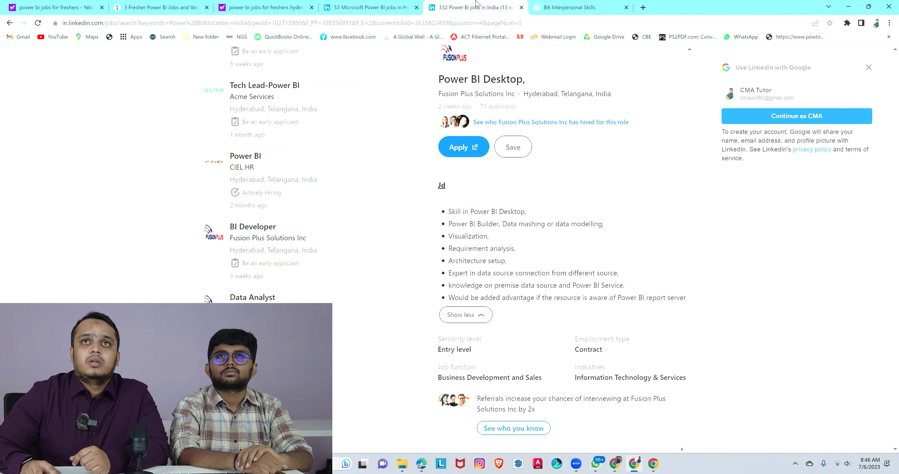
scroll(296, 230, "up", 8)
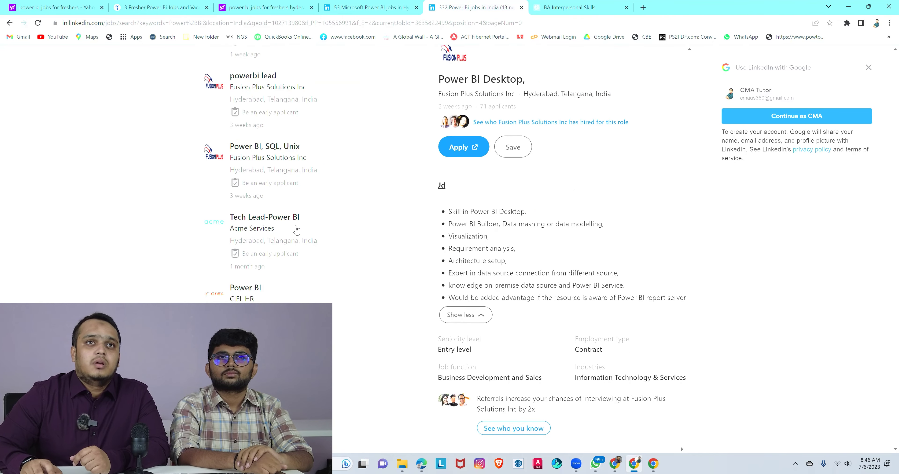
scroll(296, 230, "up", 8)
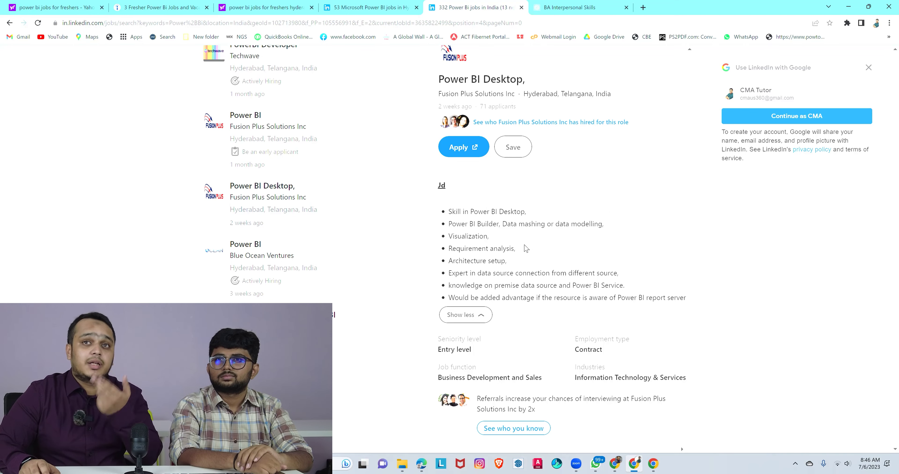
scroll(523, 252, "down", 4)
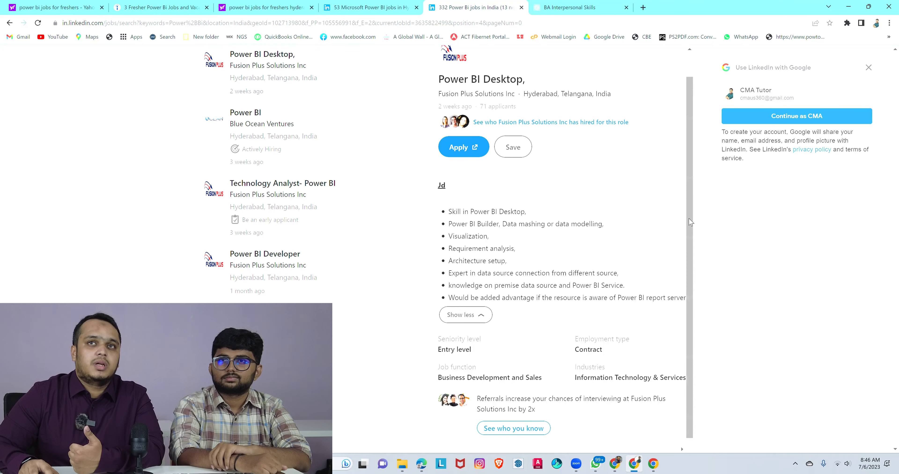
scroll(691, 222, "up", 1)
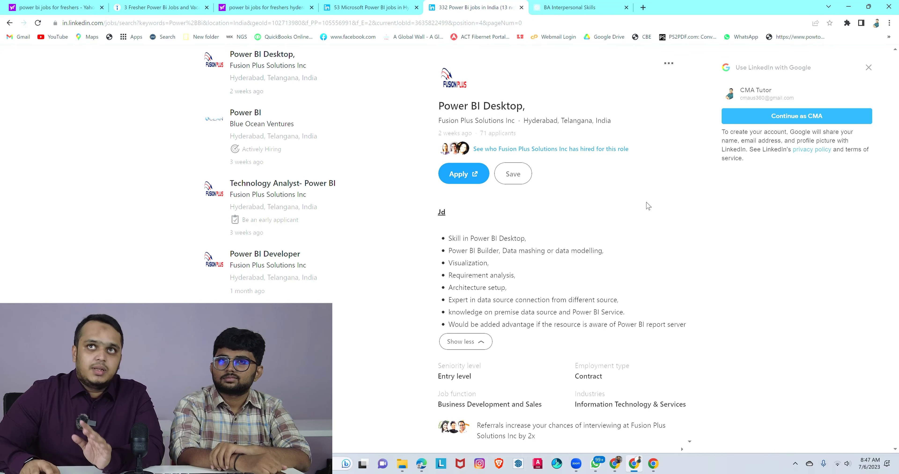
- Switch to the ChatGPT conversation "BA Interpersonal Skills" and read its listed skills from Communication to Negotiation and Influencing
left_click(586, 10)
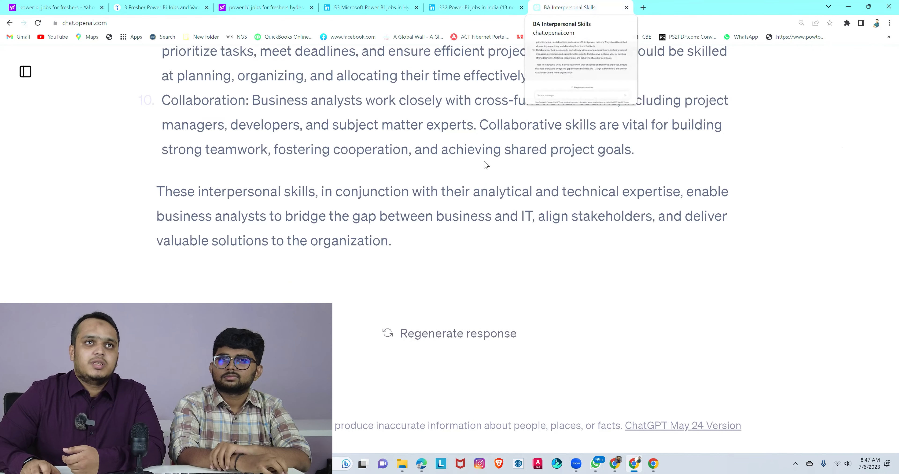
scroll(468, 214, "up", 5)
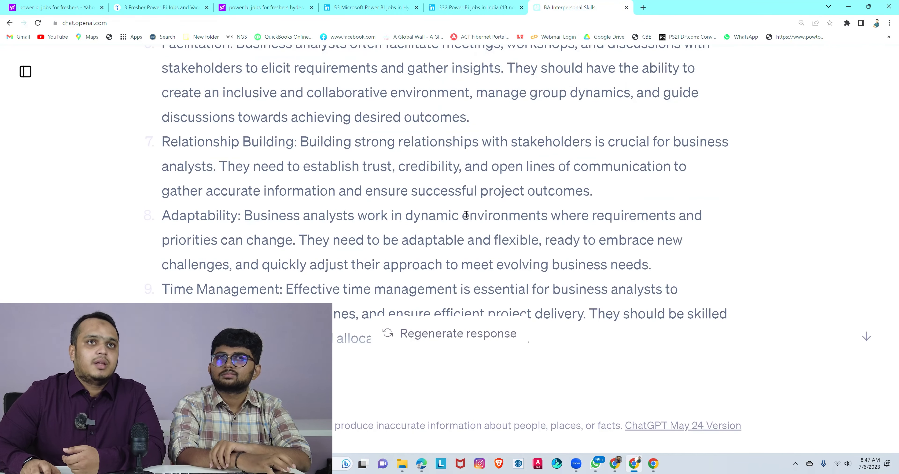
scroll(467, 215, "up", 10)
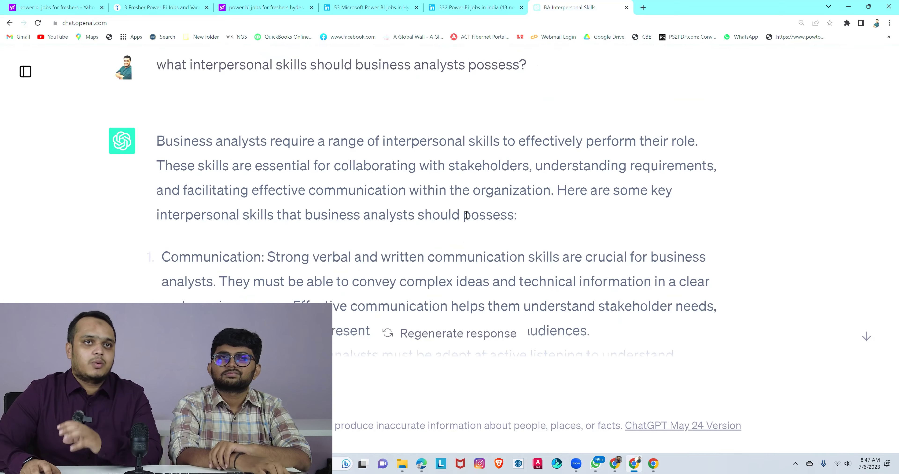
scroll(467, 215, "down", 2)
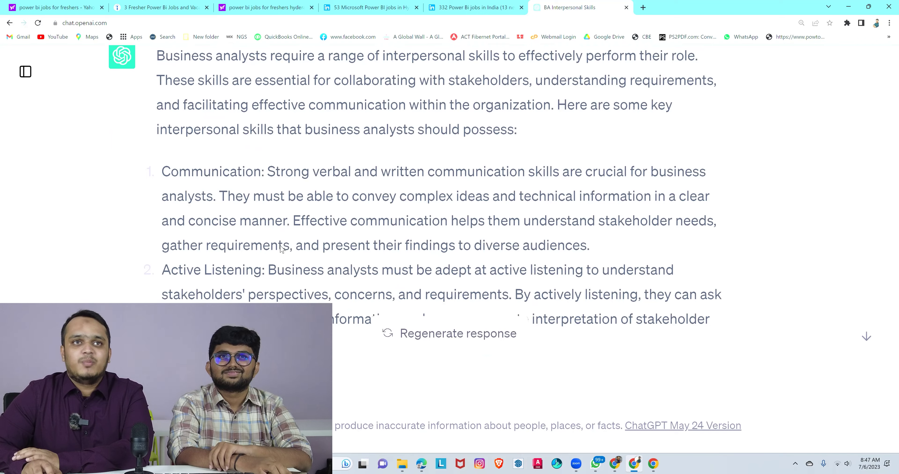
scroll(279, 246, "down", 1)
scroll(267, 249, "down", 2)
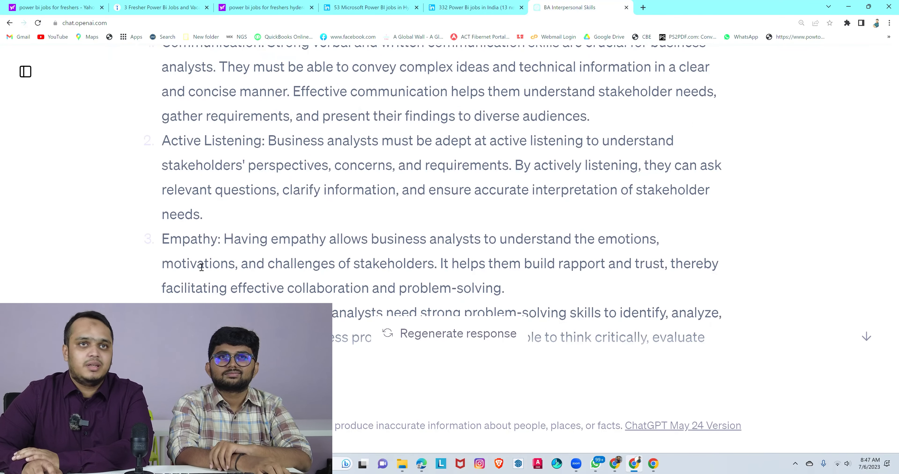
scroll(257, 263, "down", 4)
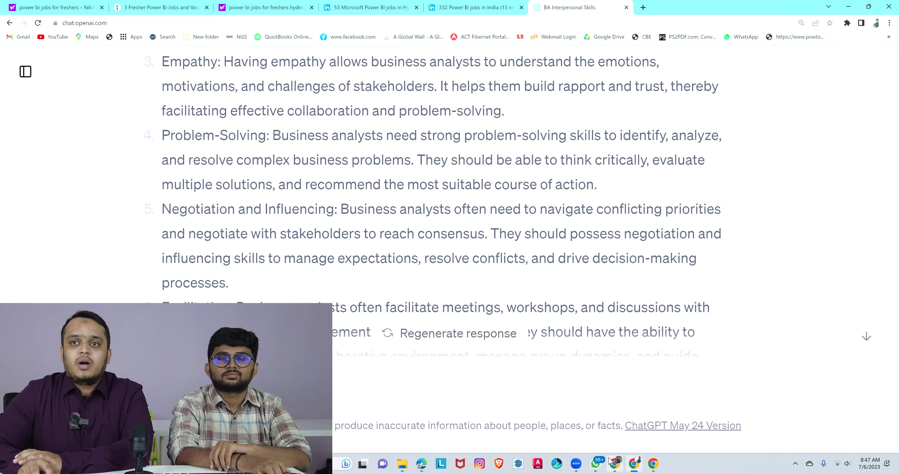
- Switch to the other Chrome window with the signed-in LinkedIn feed and look it over
mouse_move(616, 464)
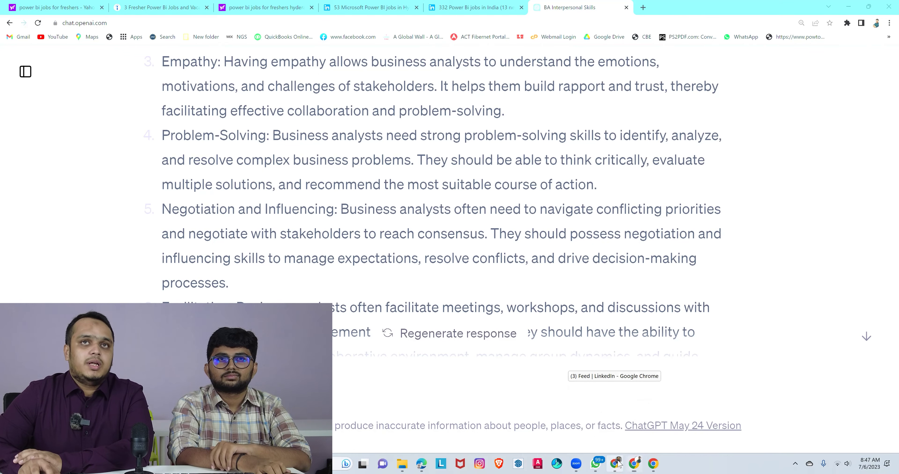
left_click(618, 464)
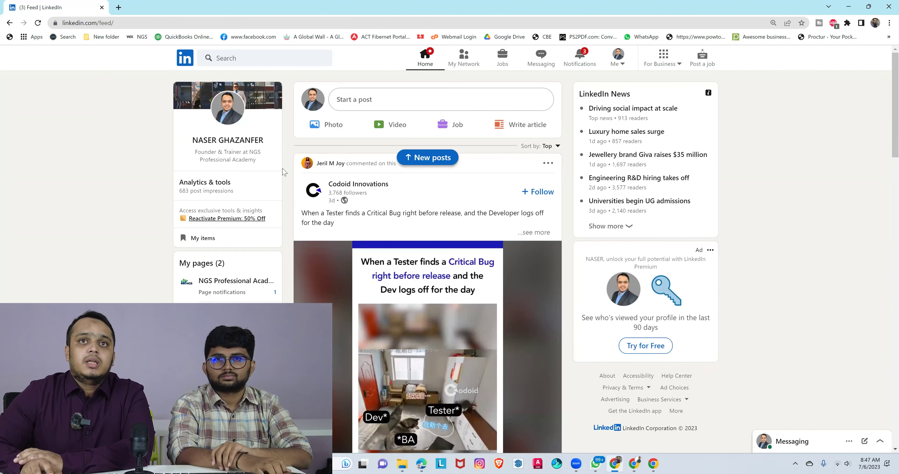
scroll(283, 173, "down", 3)
scroll(283, 173, "down", 4)
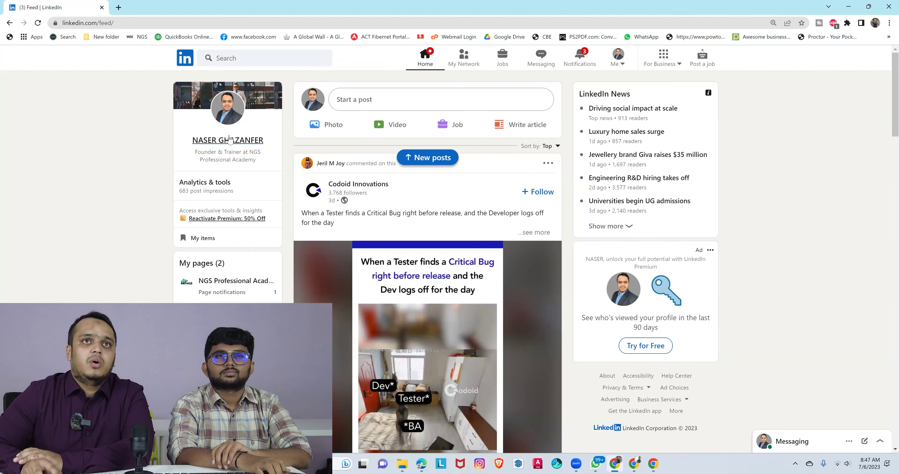
- Open the signed-in trainer's own LinkedIn profile and review its headline, Featured, Activity, About and Experience sections
left_click(229, 140)
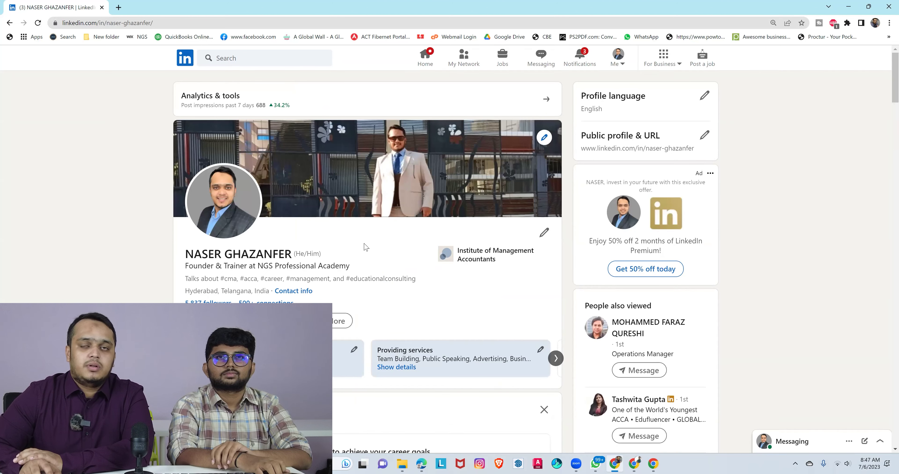
scroll(366, 247, "down", 2)
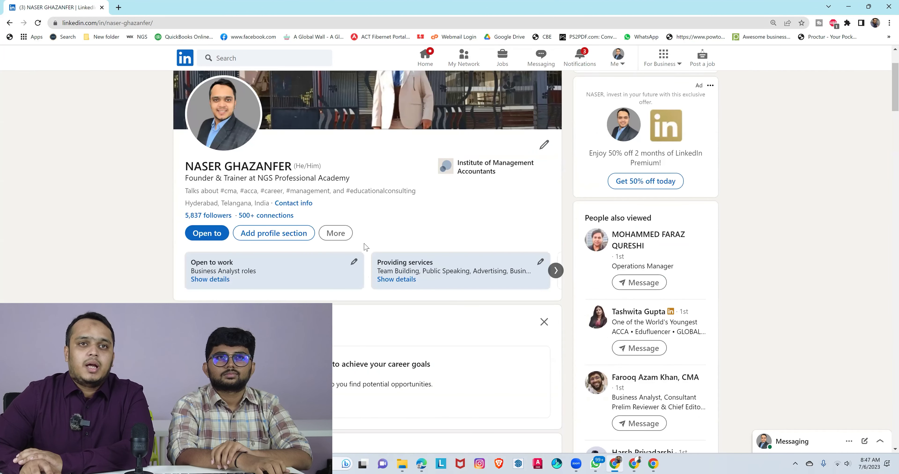
scroll(366, 247, "down", 8)
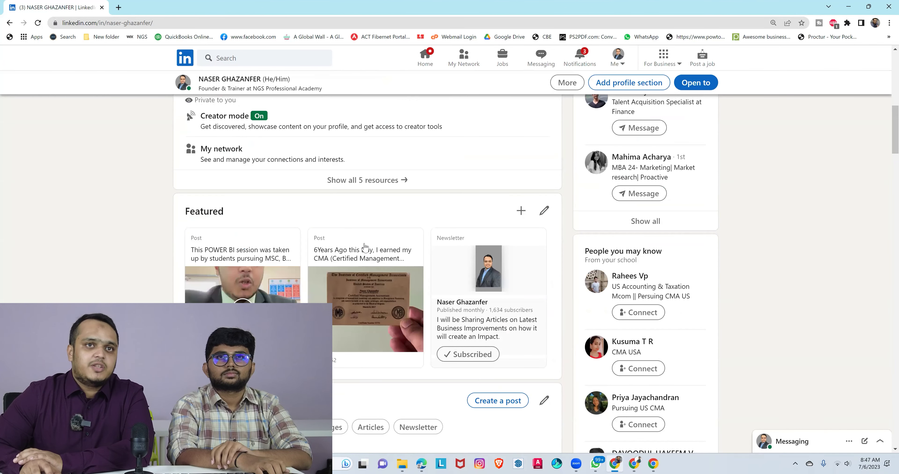
scroll(365, 247, "down", 6)
scroll(365, 247, "down", 7)
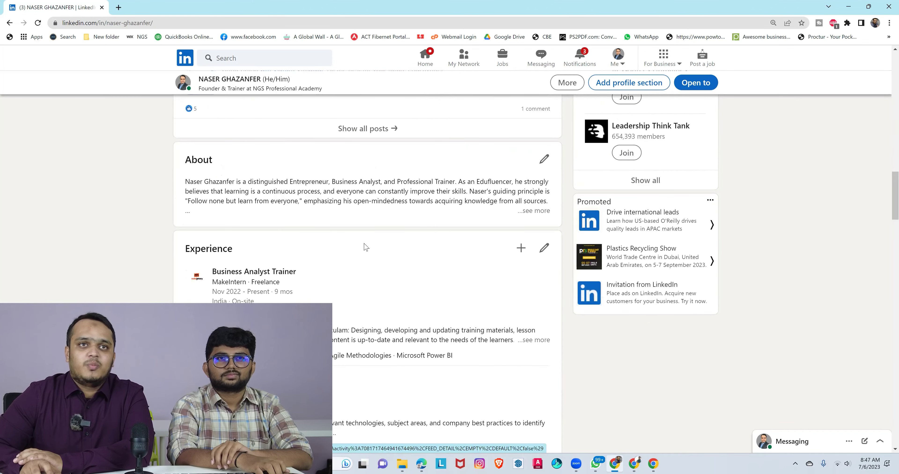
scroll(365, 247, "down", 7)
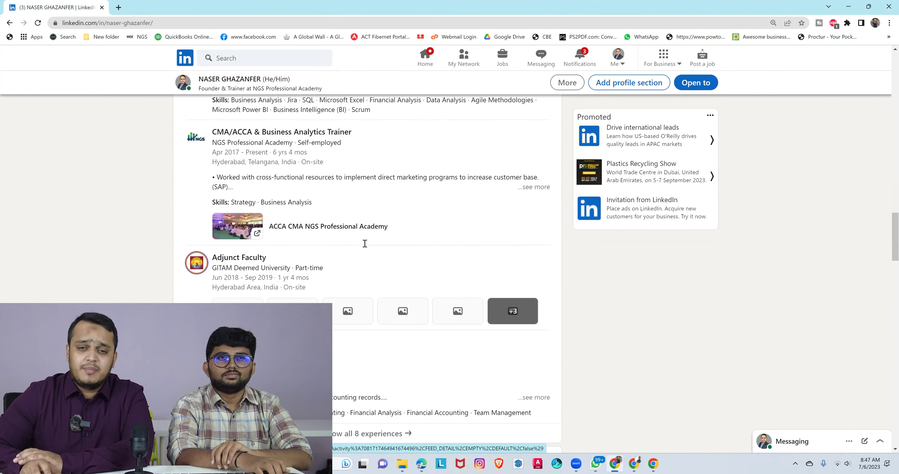
scroll(365, 243, "up", 14)
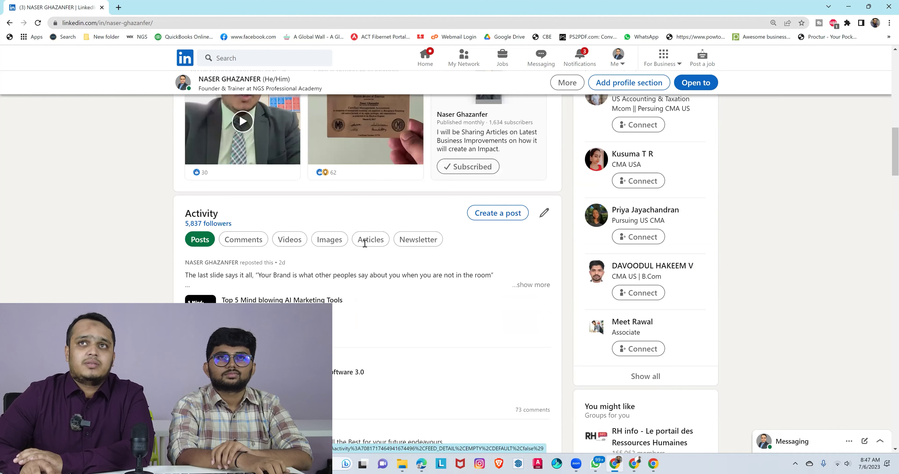
scroll(365, 244, "up", 10)
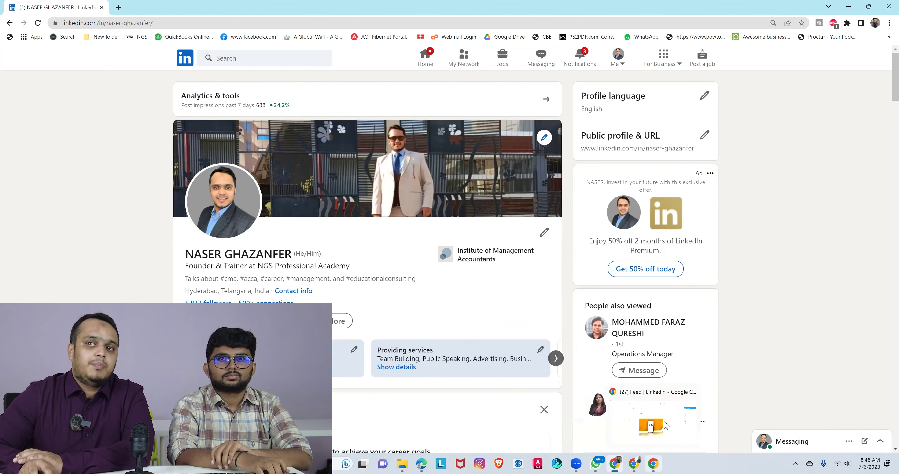
- Switch to the maximized Guest Chrome window, open that account's LinkedIn profile and review its suggestions, Activity, Education and Interests sections
left_click(654, 464)
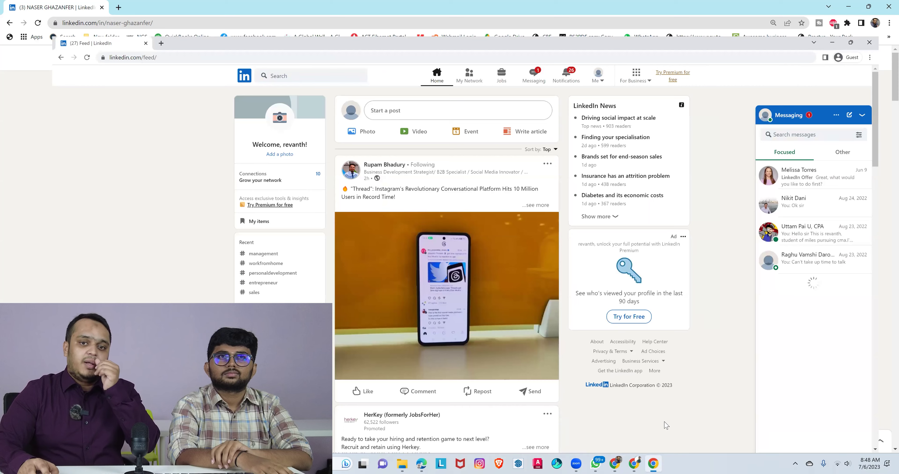
key("super+Up")
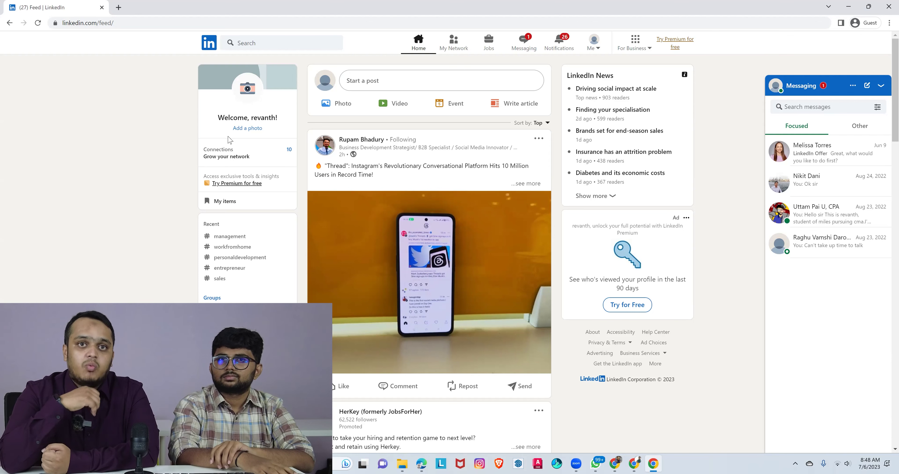
left_click(223, 124)
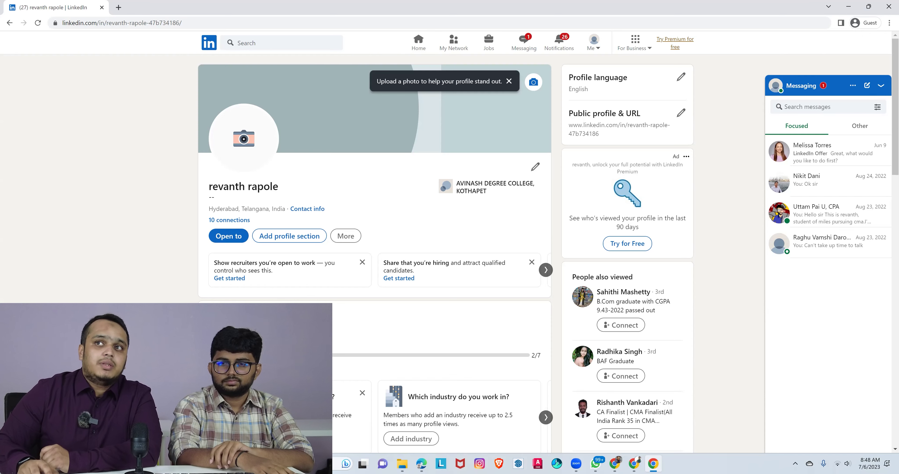
scroll(336, 364, "down", 4)
scroll(336, 364, "down", 1)
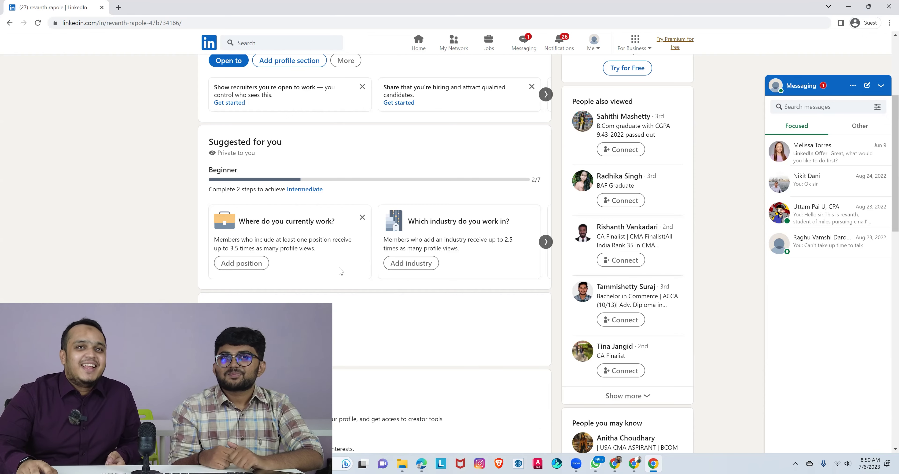
scroll(340, 271, "down", 1)
scroll(341, 271, "down", 5)
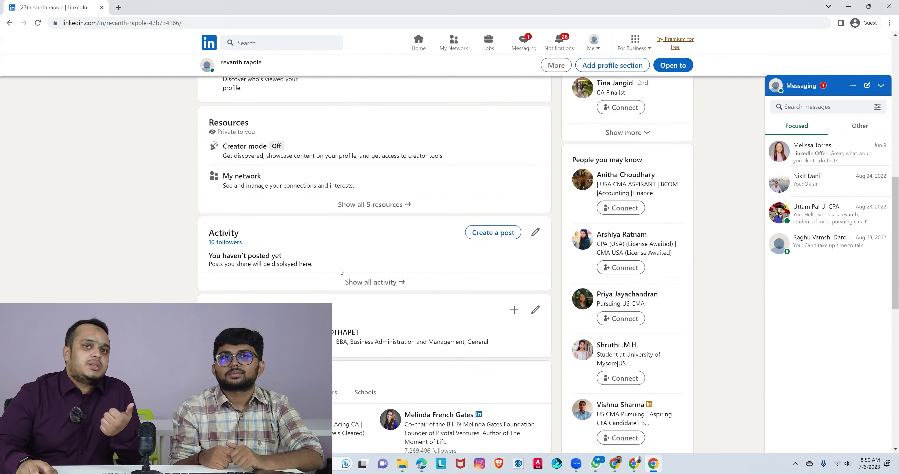
scroll(341, 272, "down", 6)
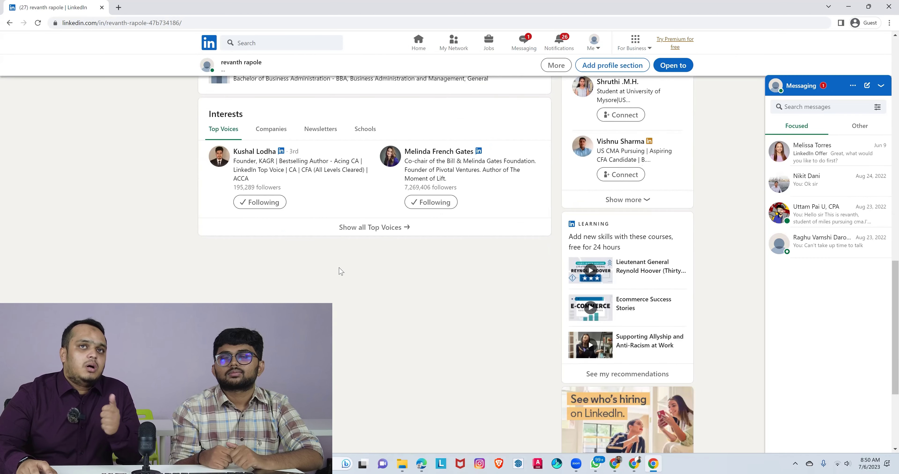
scroll(341, 271, "up", 10)
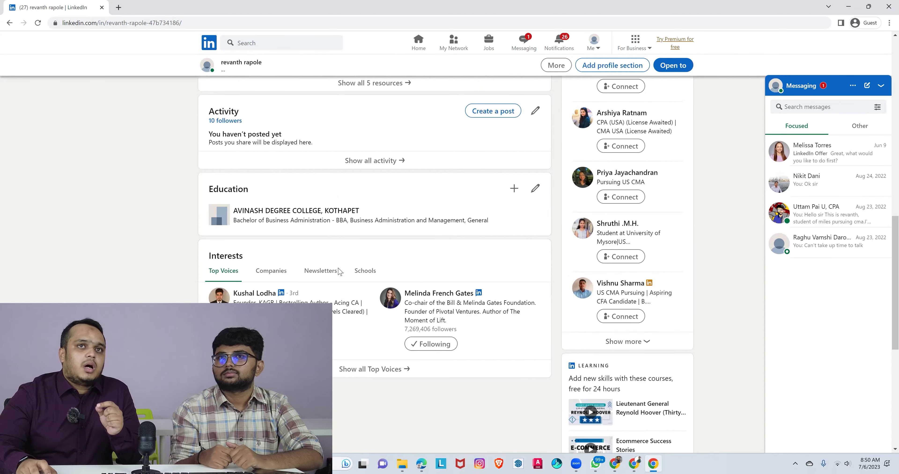
scroll(340, 271, "up", 8)
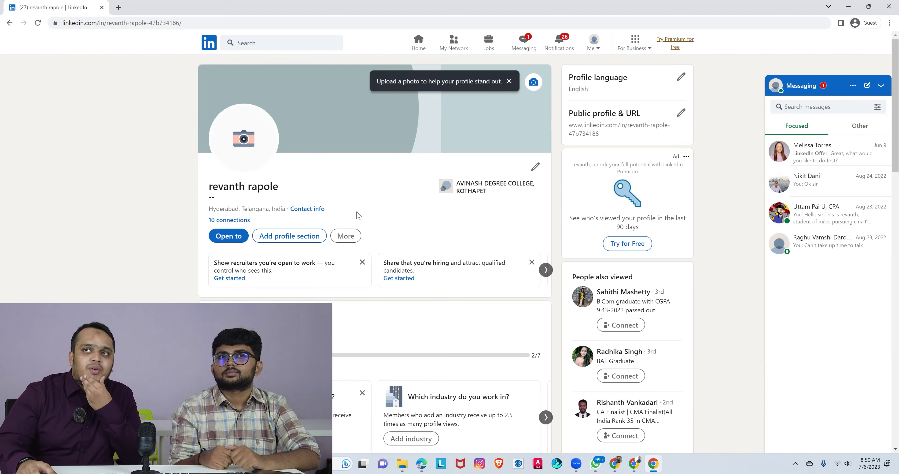
- Dismiss the "Where do you currently work?" suggestion and advance the profile suggestions to the one for adding skills
scroll(415, 220, "down", 1)
scroll(415, 220, "down", 2)
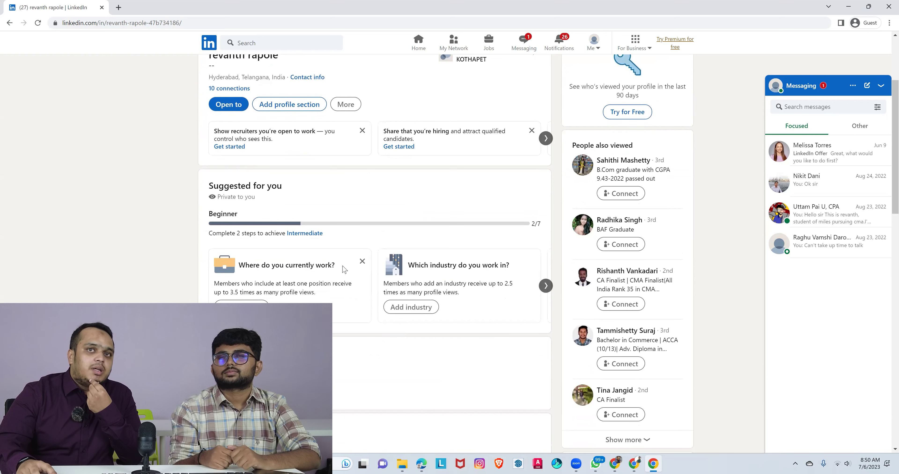
left_click(362, 262)
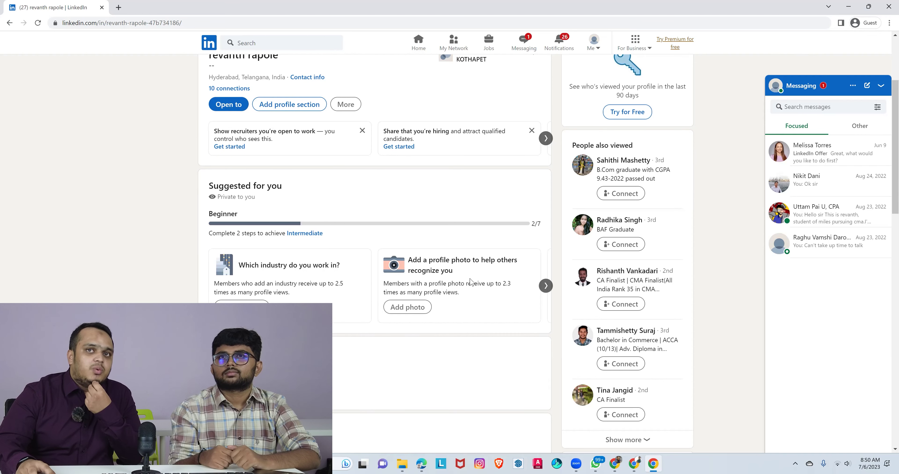
left_click(546, 286)
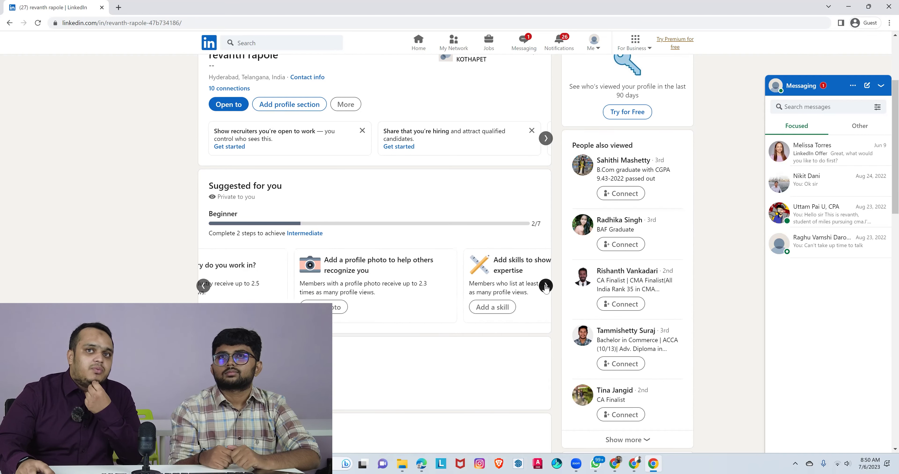
left_click(545, 286)
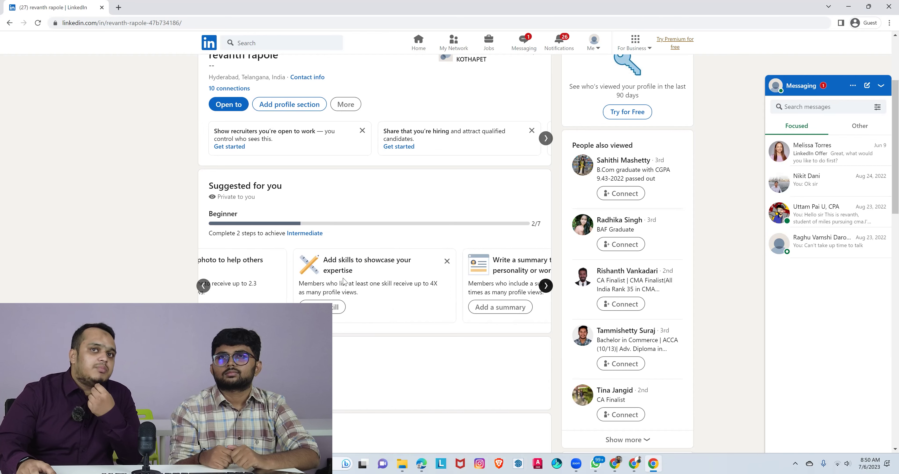
- Add Microsoft Power BI to the profile as a skill and save it
left_click(337, 307)
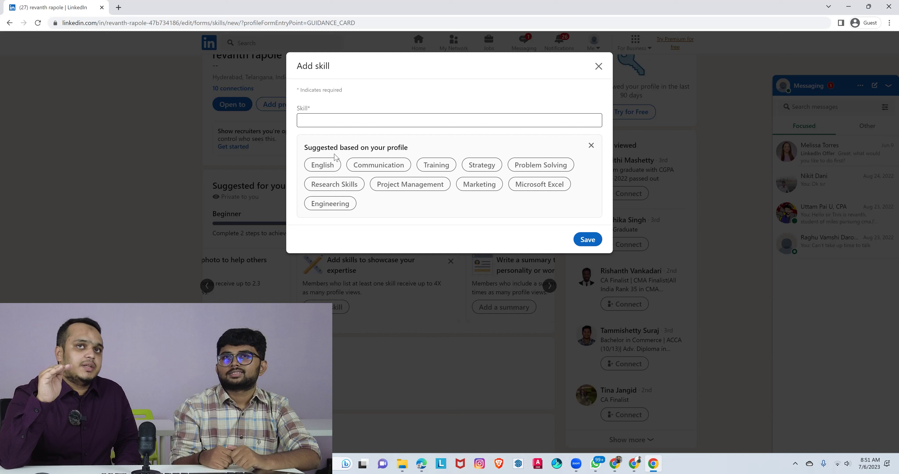
left_click(337, 123)
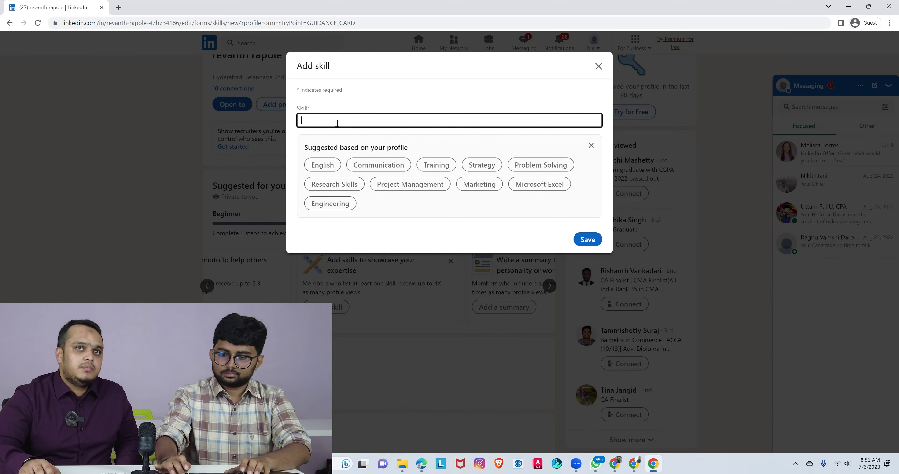
type("power")
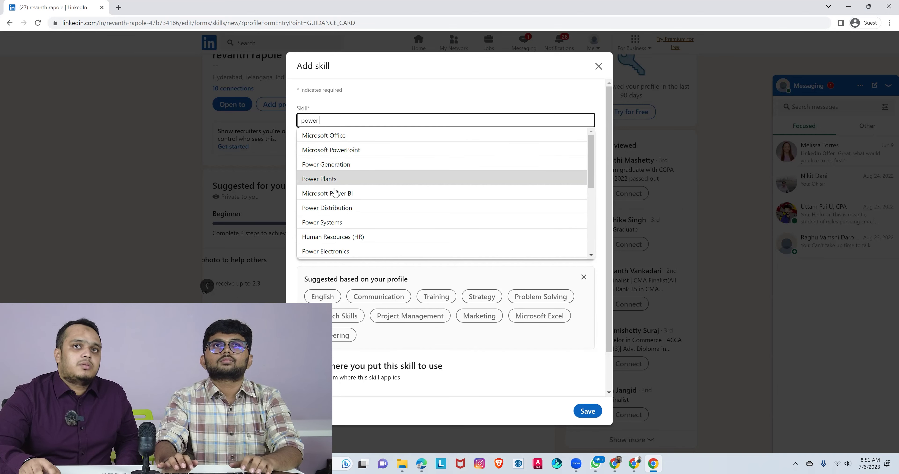
left_click(335, 193)
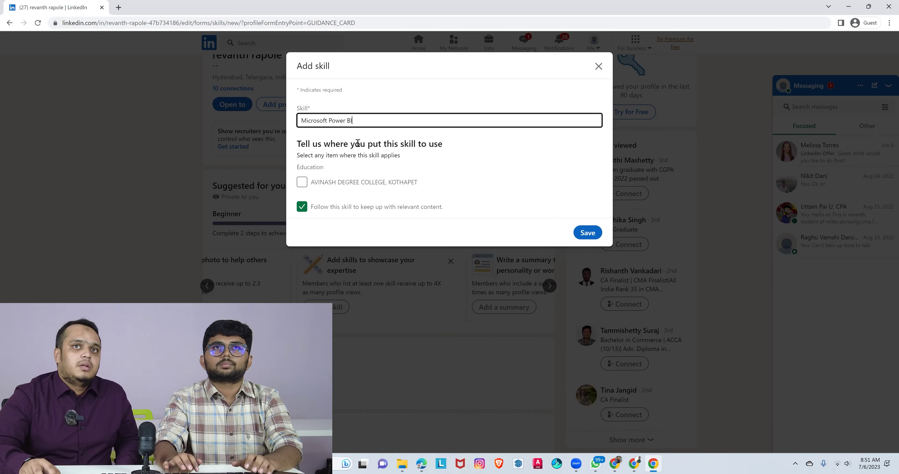
left_click(587, 232)
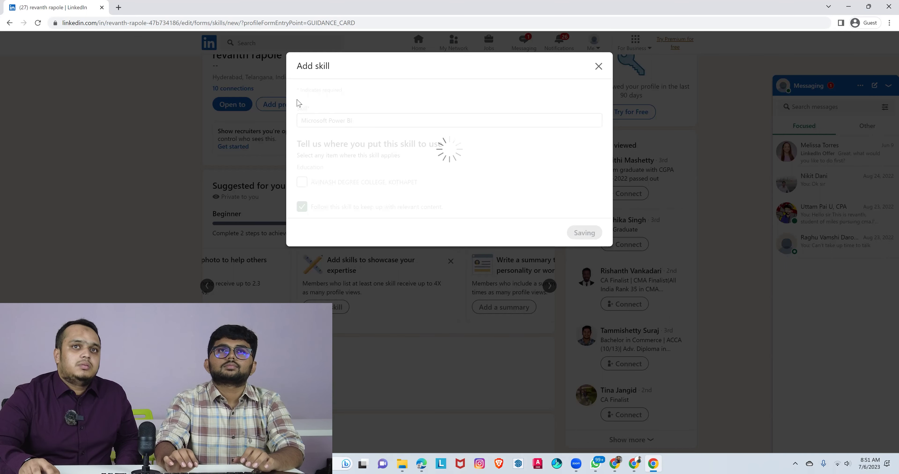
- Add Tableau as another profile skill and close the skill form
left_click(529, 222)
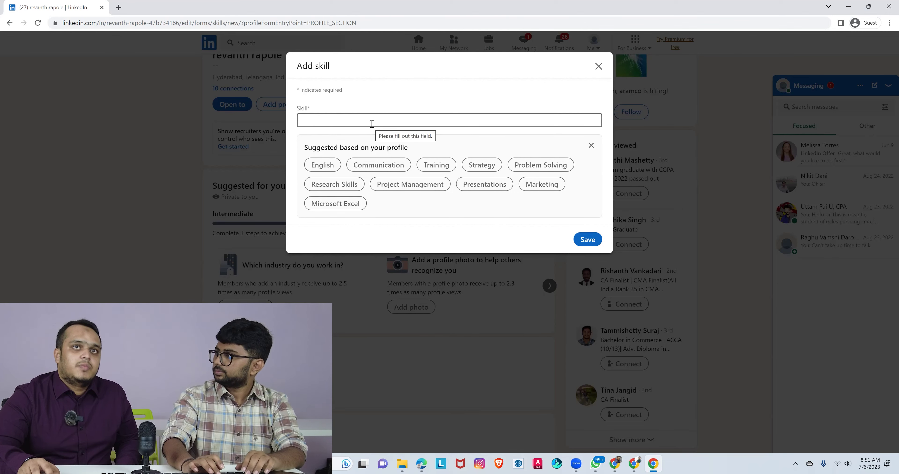
left_click(372, 124)
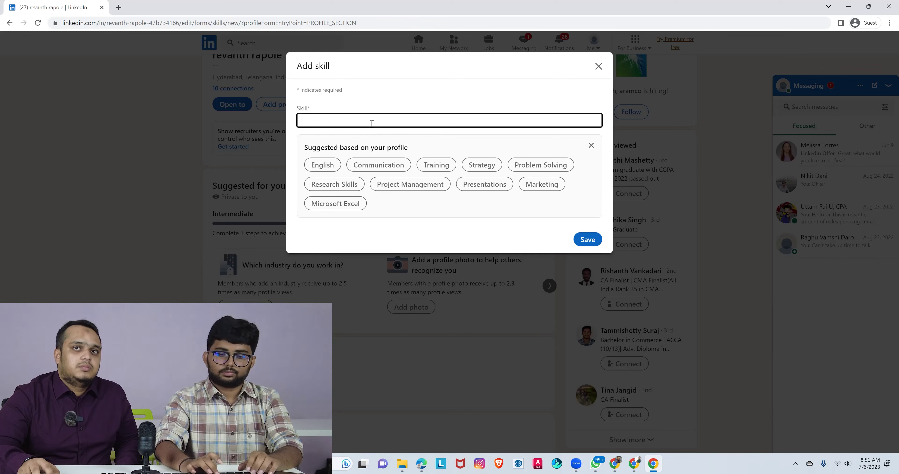
type("table")
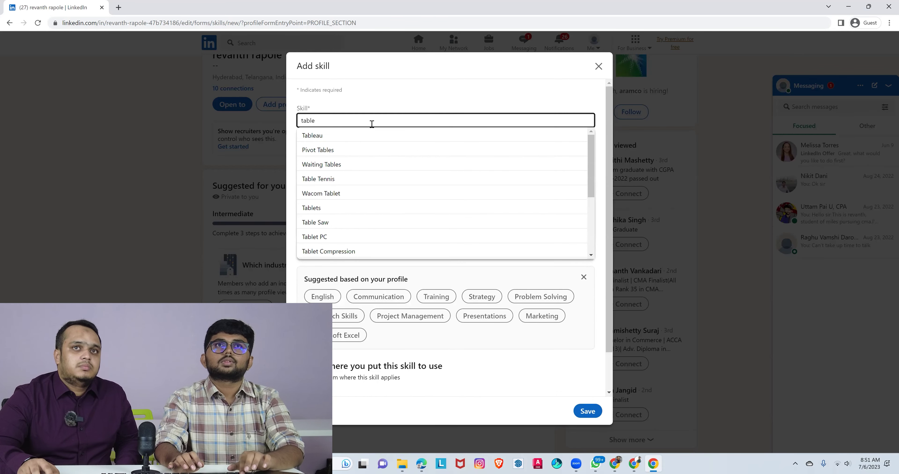
left_click(367, 136)
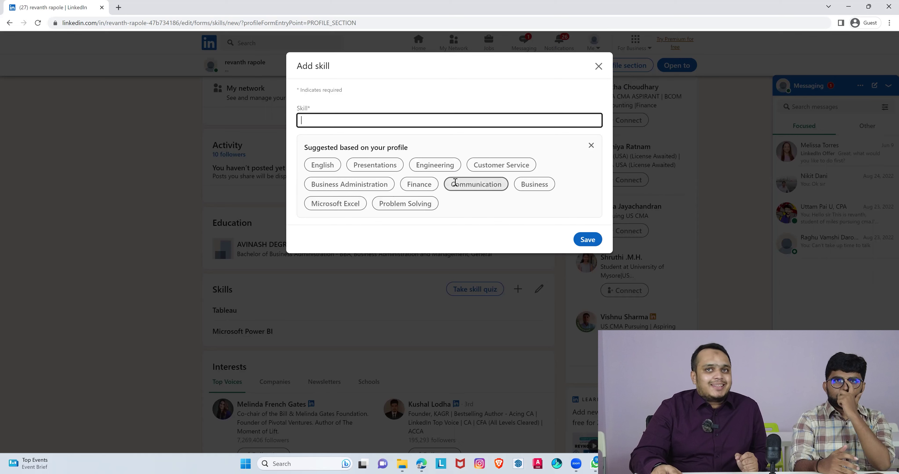
left_click(598, 66)
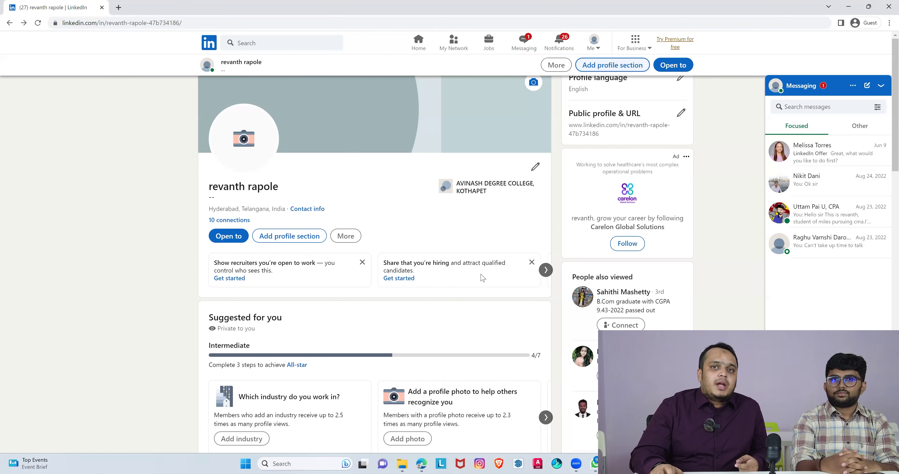
- Check the profile's Skills section and open the Add summary form from the profile suggestions
scroll(482, 278, "down", 5)
scroll(481, 278, "down", 6)
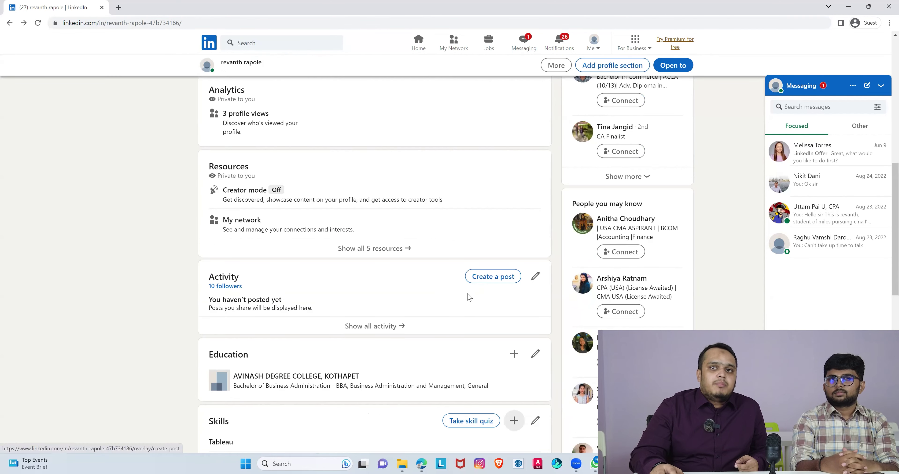
scroll(473, 299, "down", 3)
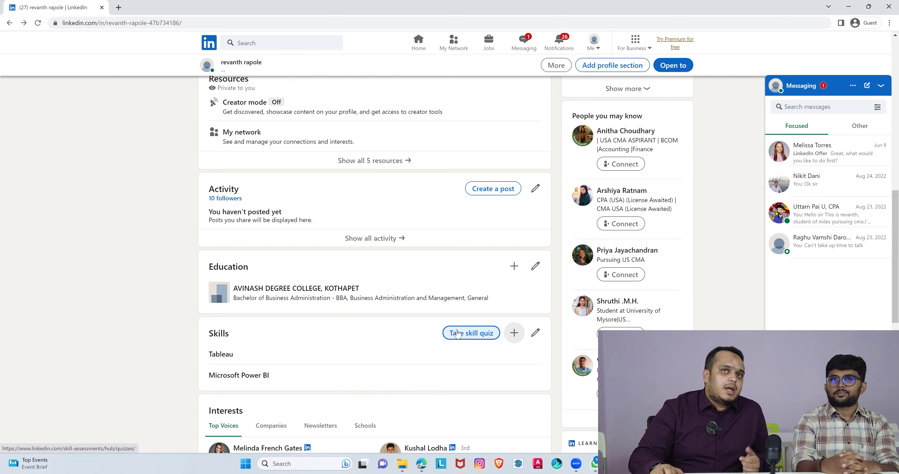
scroll(457, 334, "up", 3)
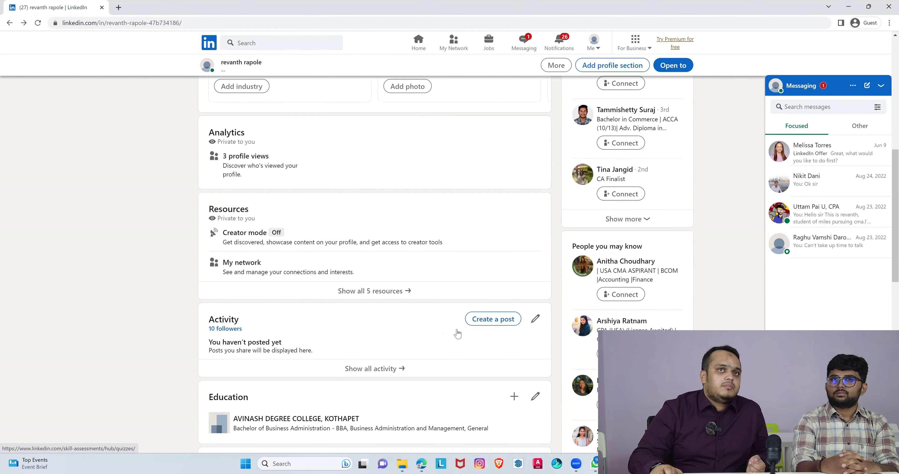
scroll(458, 334, "up", 3)
scroll(457, 336, "up", 4)
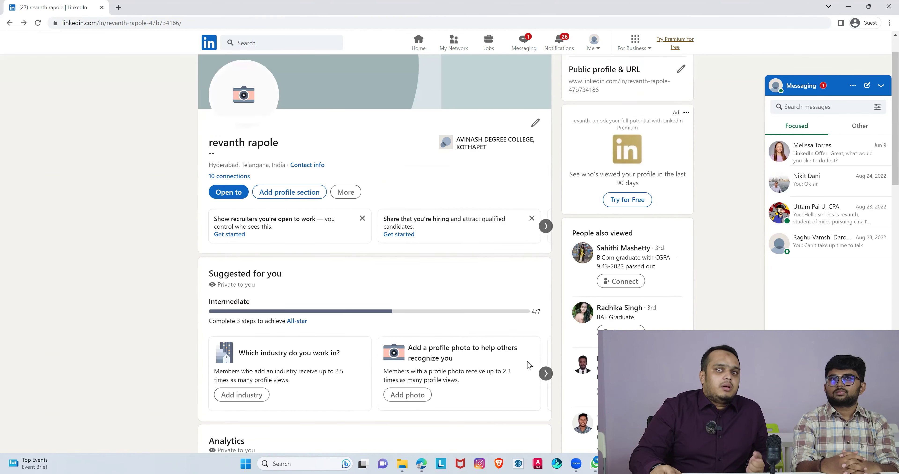
left_click(546, 373)
left_click(545, 374)
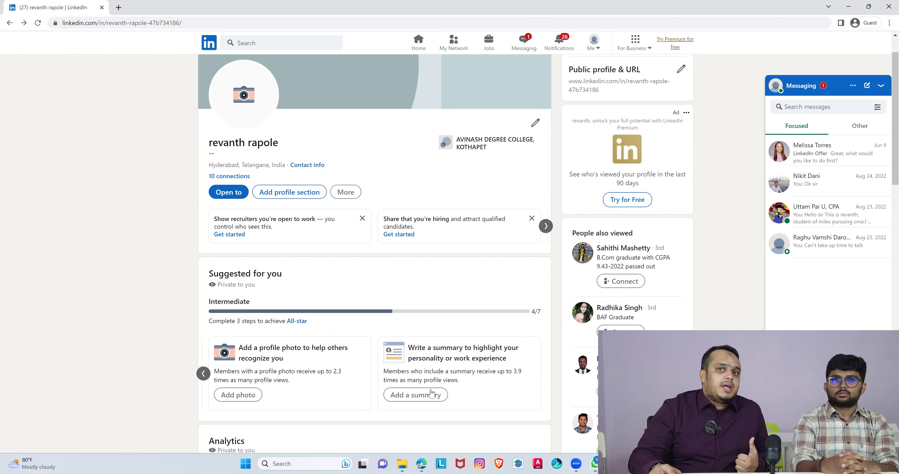
left_click(419, 399)
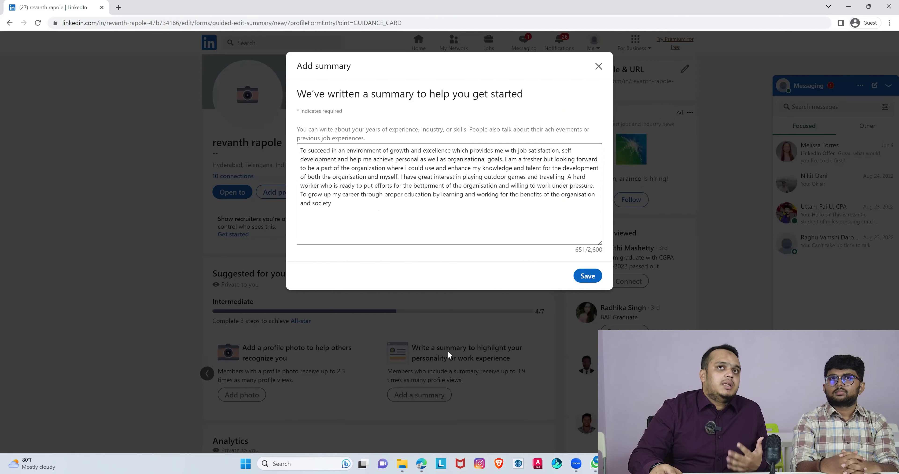
- Switch to ChatGPT, give the candidate's first name and request a LinkedIn profile summary targeting a business analyst job role, with Power BI as a tool
left_click(561, 205)
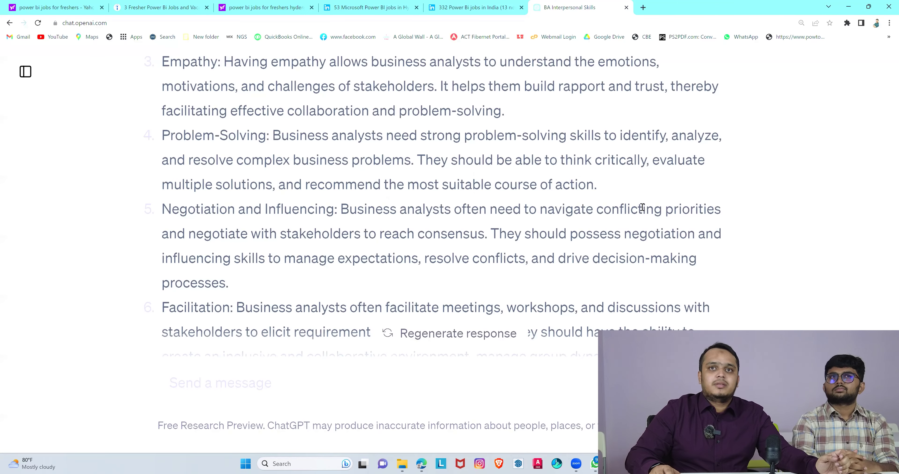
scroll(639, 211, "down", 10)
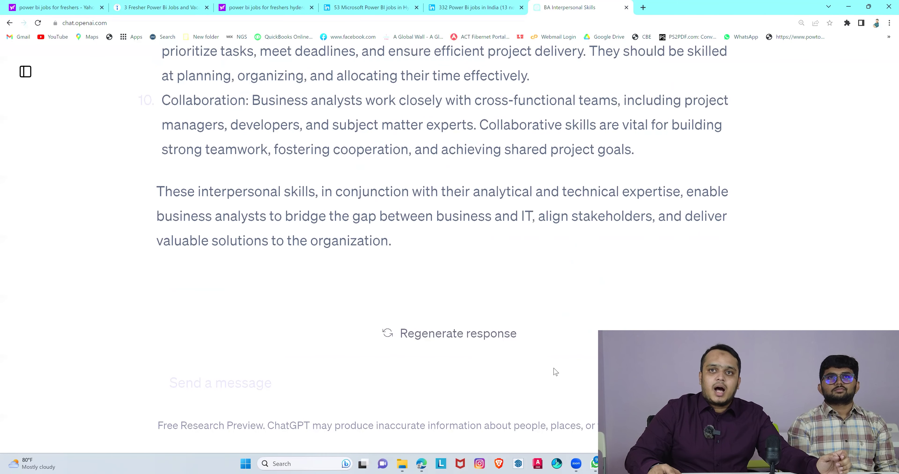
left_click(545, 381)
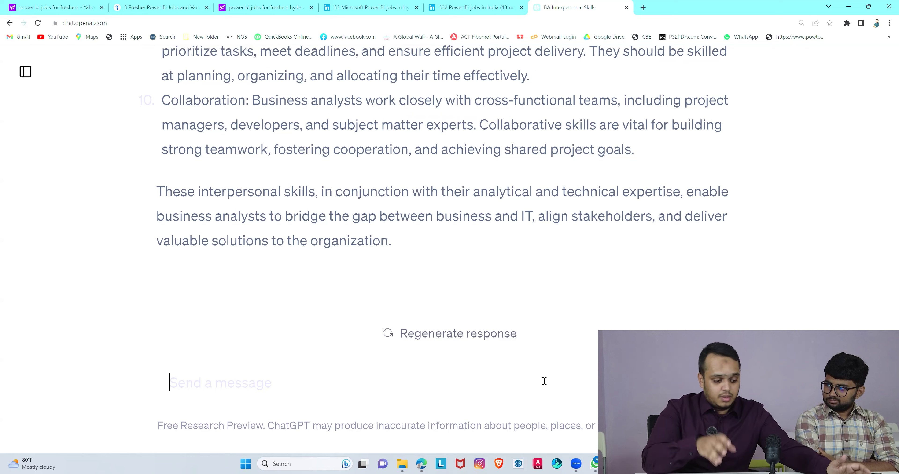
type("hl ")
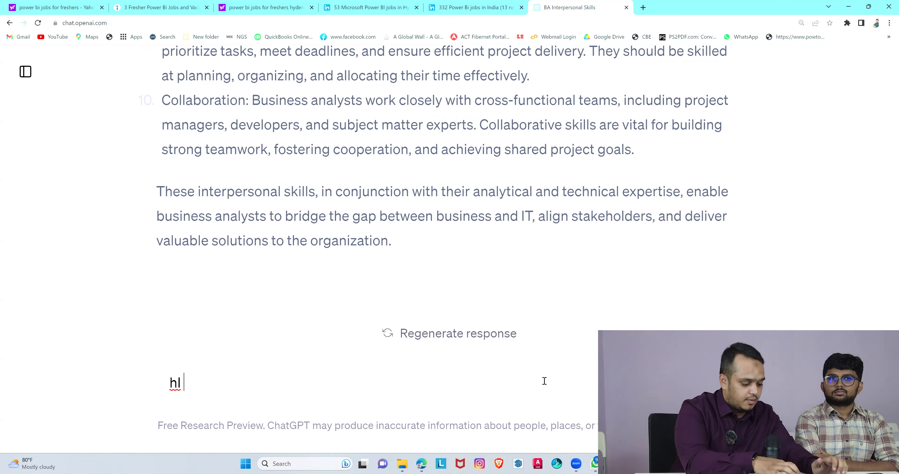
type("i")
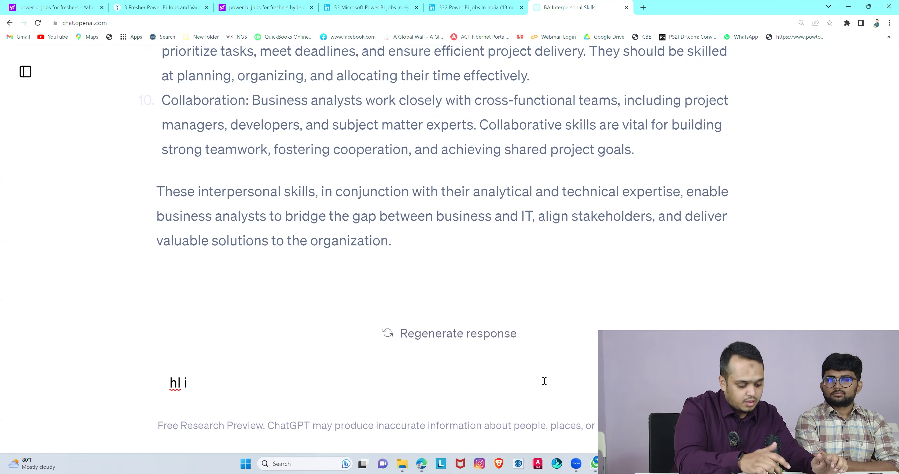
type("'M rE")
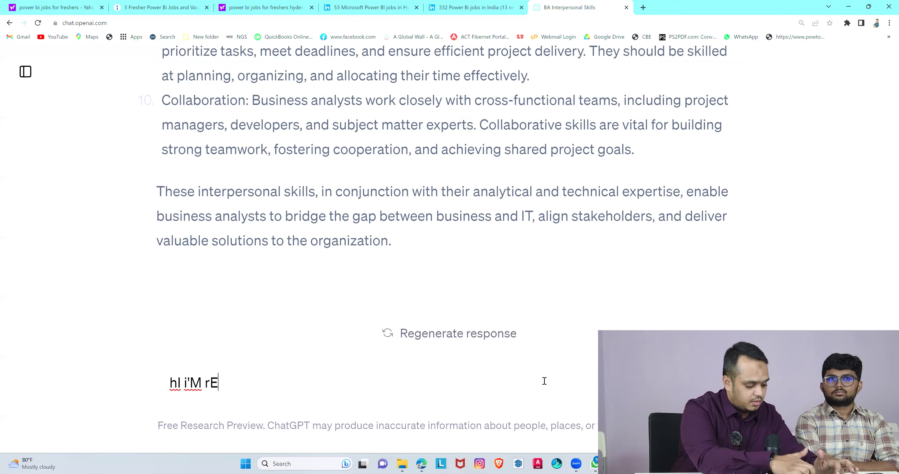
type("VANTH, ")
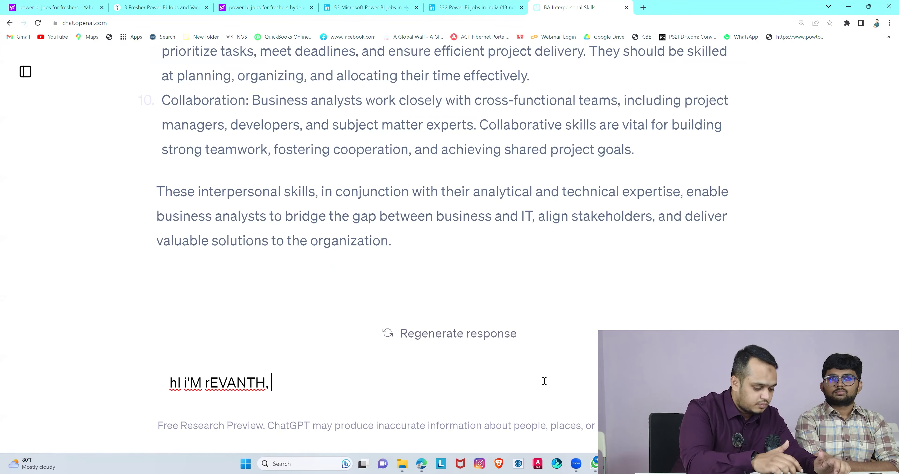
type("pLEASE MA")
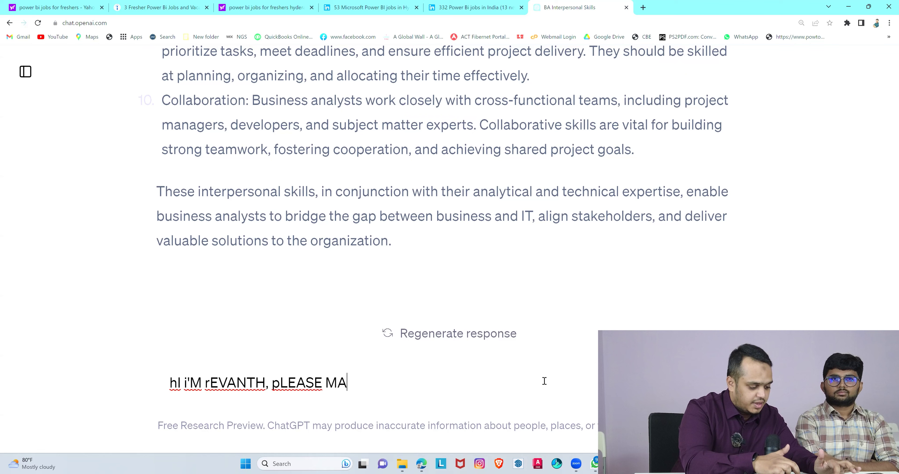
type("KE A SUM")
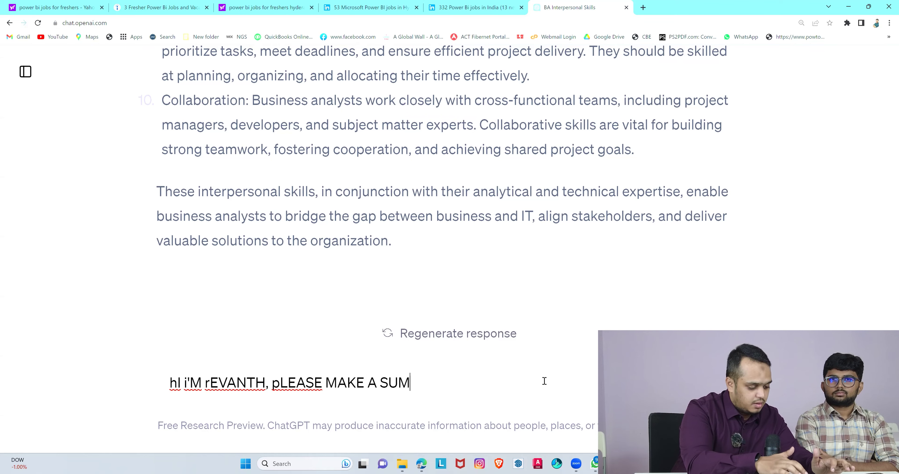
type("MARY FOR MY lINKEDIN pROF")
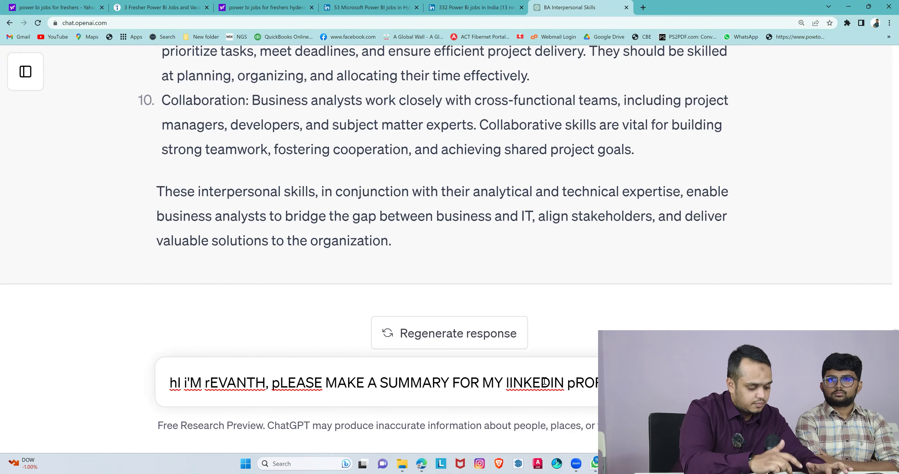
type("ILE ")
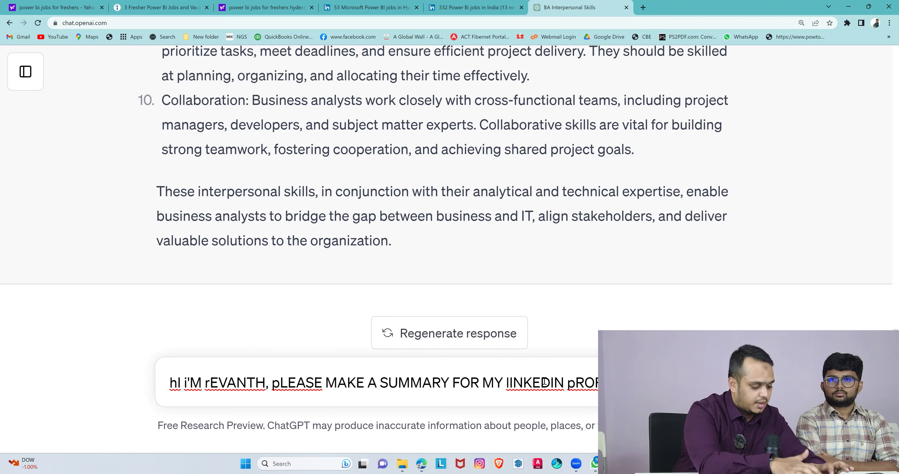
type("tARGETING")
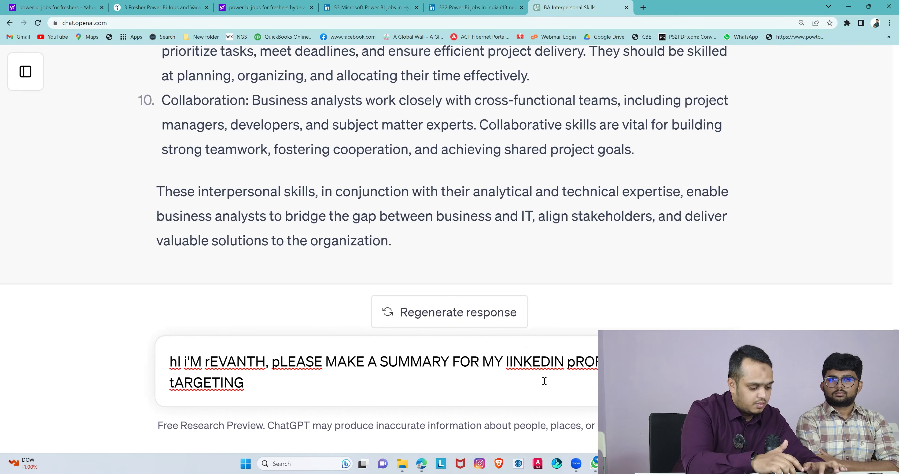
type(" FOR A jO")
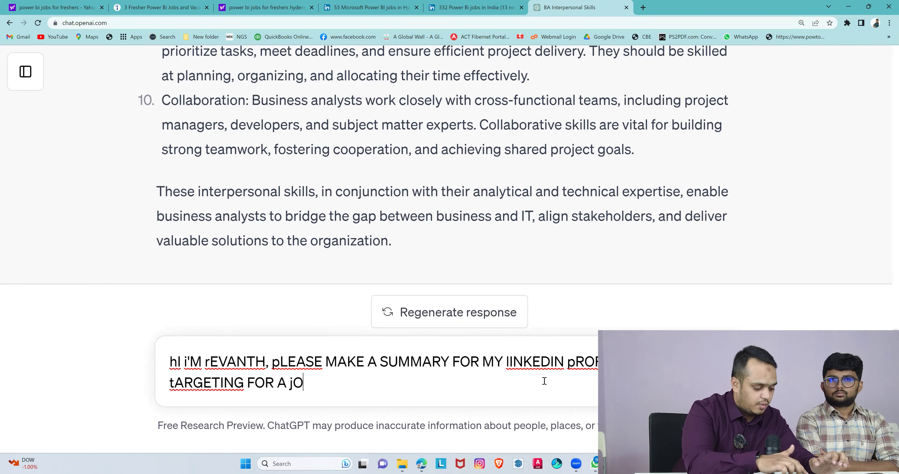
type("B ROLE")
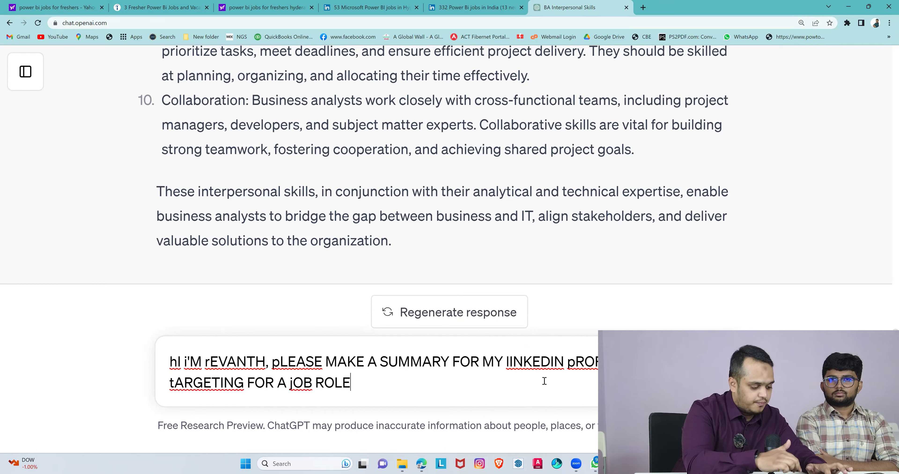
type(" AS A bU")
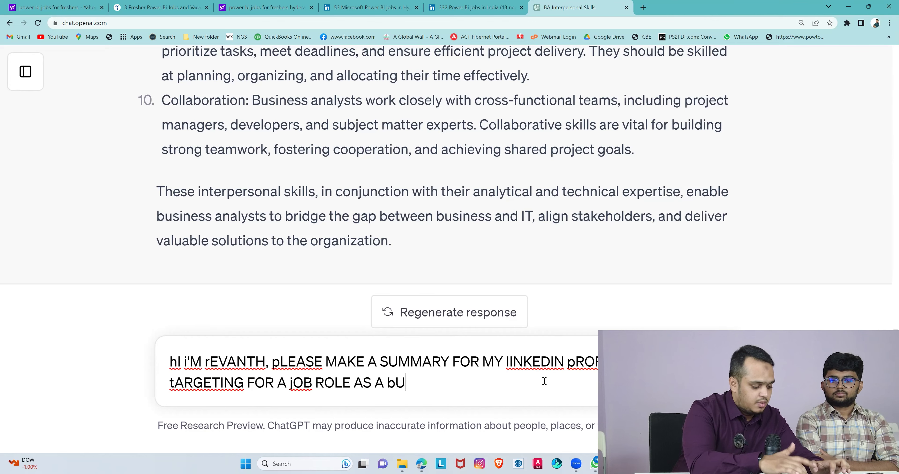
type("SINESS")
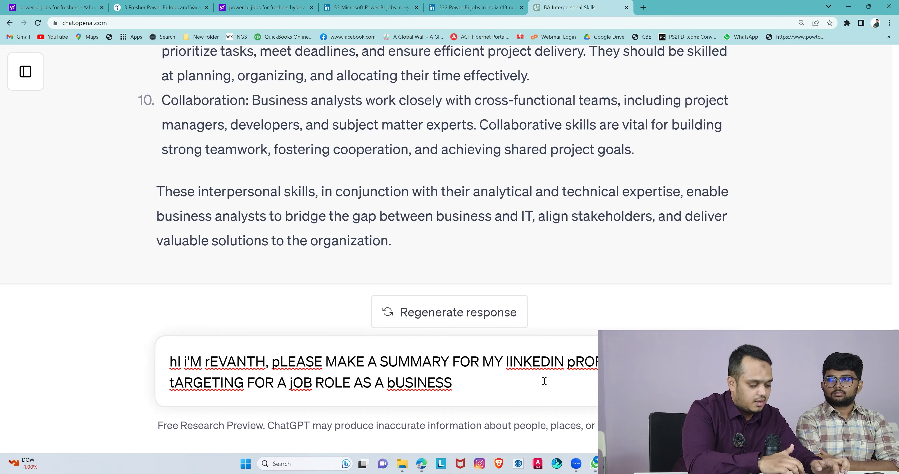
type(" ANALYST")
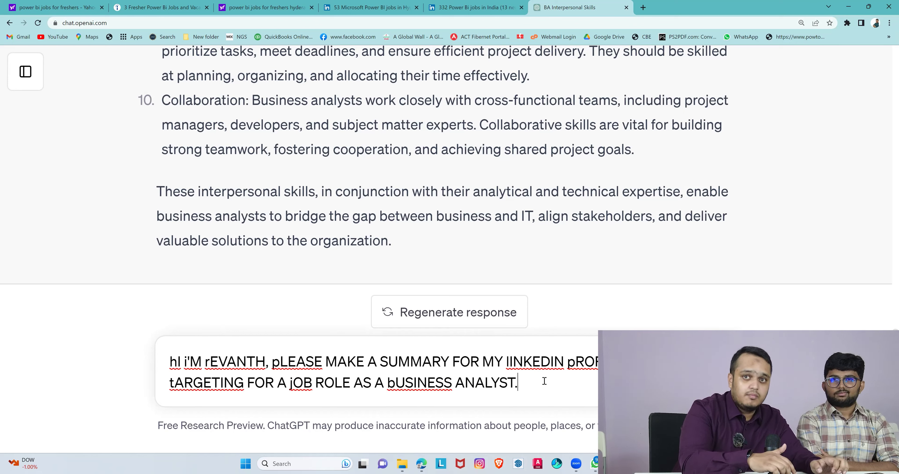
type(" AND ")
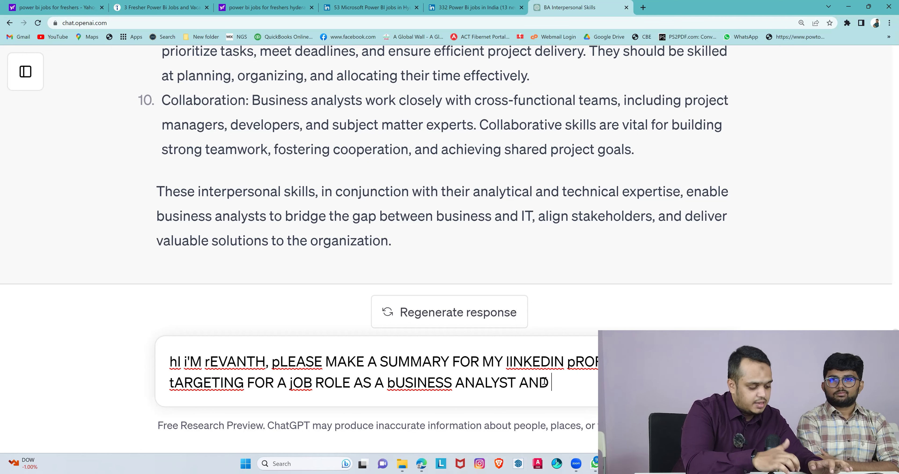
type("SPECIF")
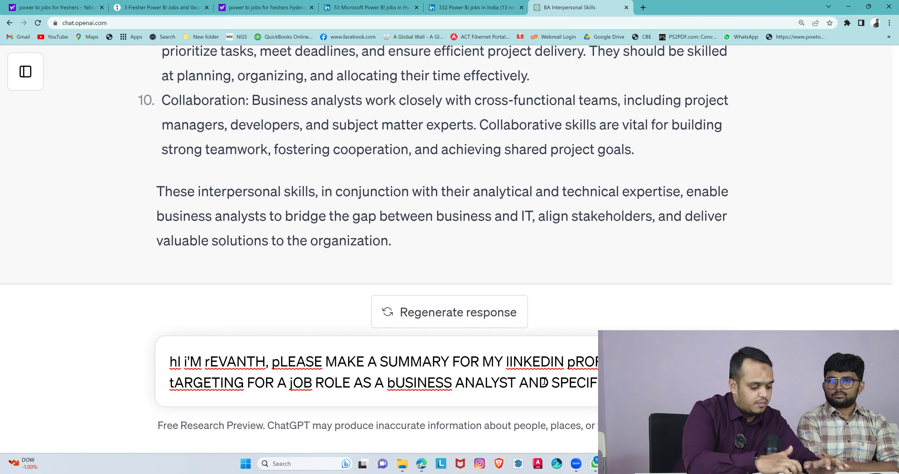
type("BI A")
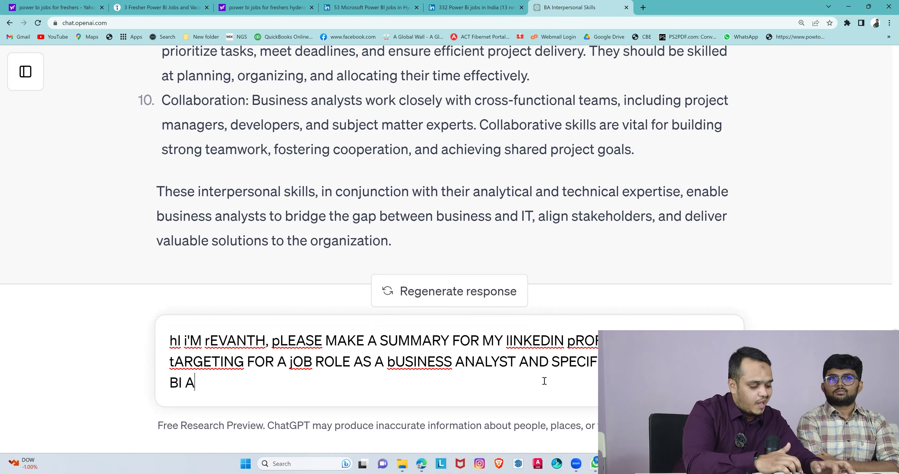
type("S A TOOL ")
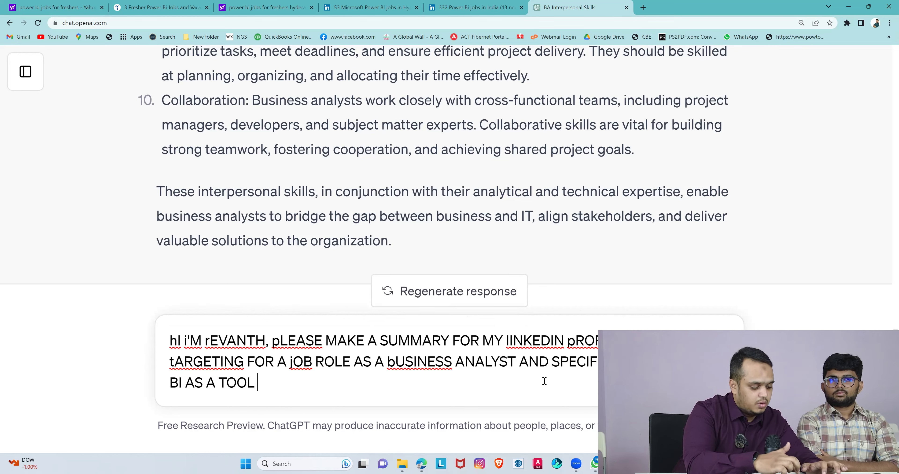
type("TO BE USED")
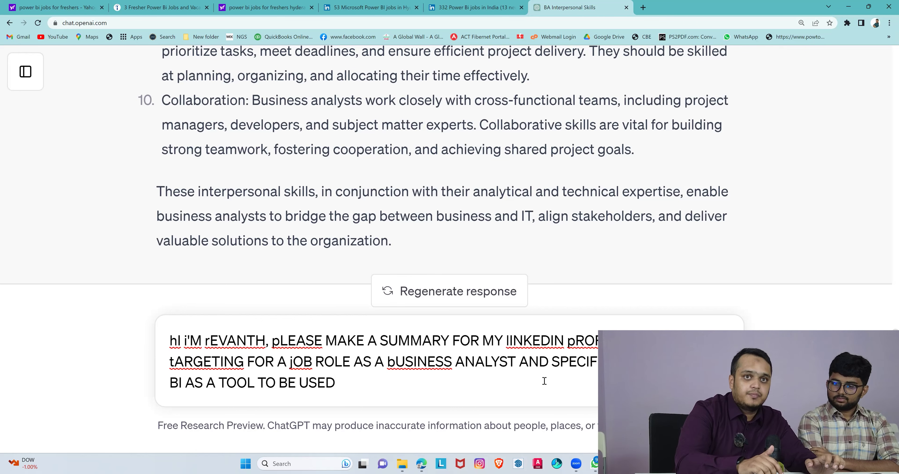
key("Return")
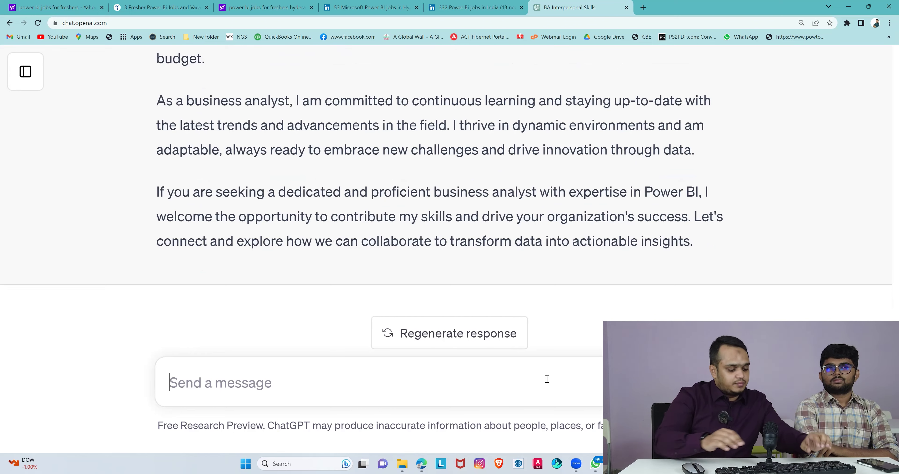
- Send ChatGPT the follow-up message "I'm a fresher" to have the summary rewritten for an entry-level candidate
type("I'm")
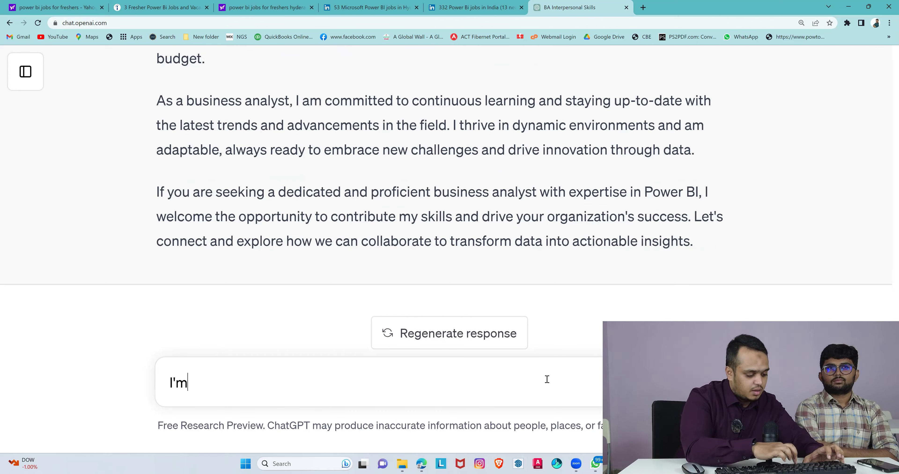
type(" a fresher")
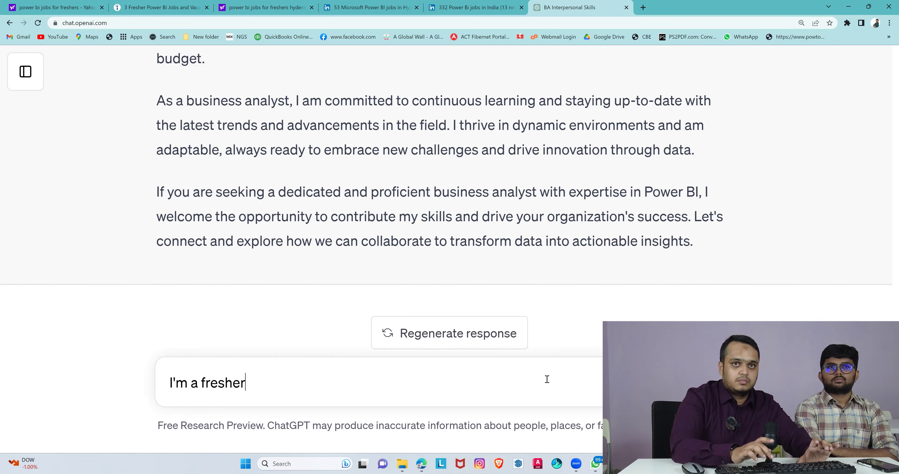
key("Return")
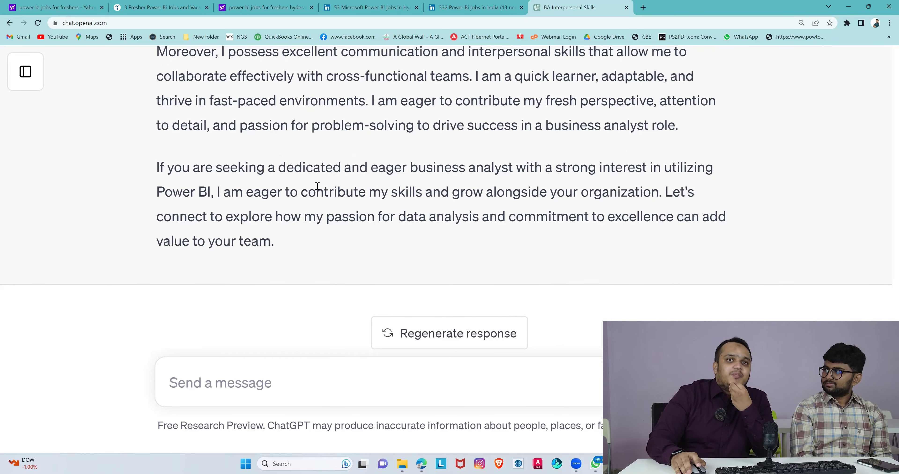
- Copy the whole fresher summary from ChatGPT's reply, from "As a motivated and aspiring business analyst" through "value to your team."
scroll(314, 234, "up", 5)
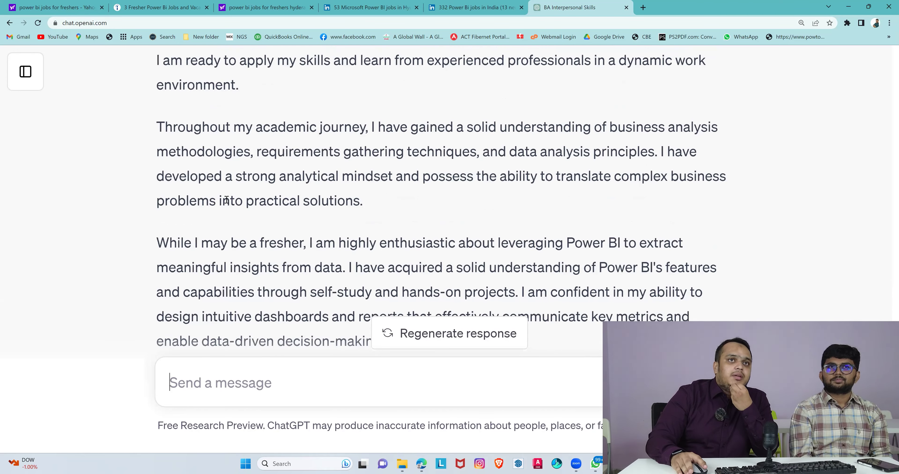
scroll(208, 183, "up", 5)
left_click_drag(197, 209, 154, 179)
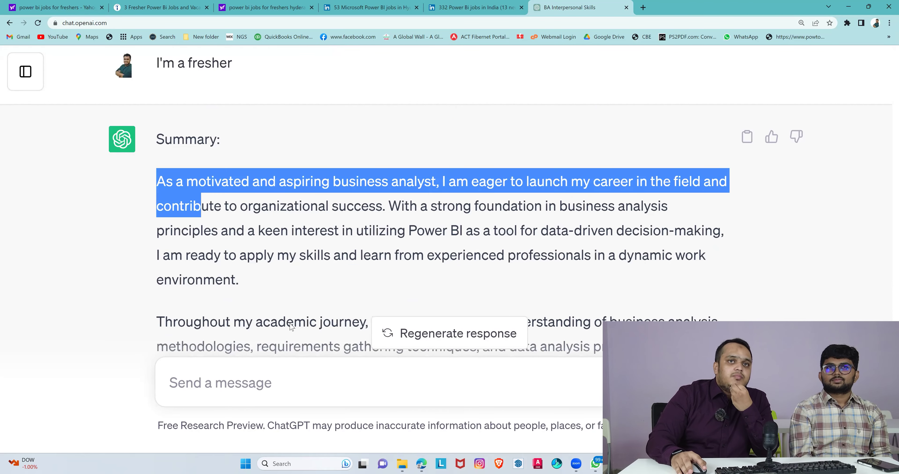
left_click_drag(292, 327, 296, 291)
scroll(298, 295, "down", 9)
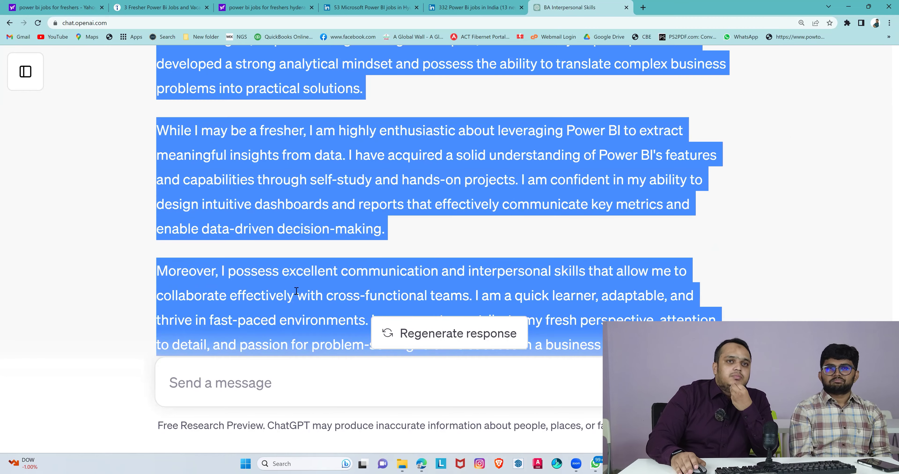
scroll(307, 233, "down", 5)
right_click(312, 234)
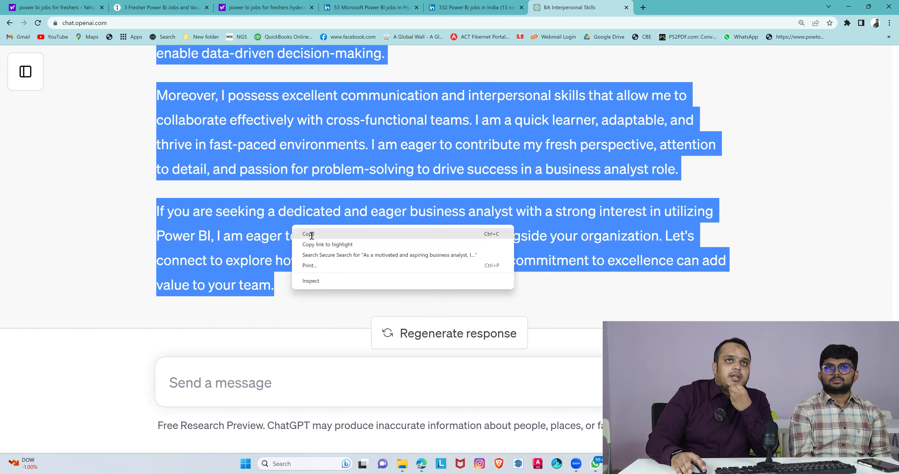
left_click(347, 201)
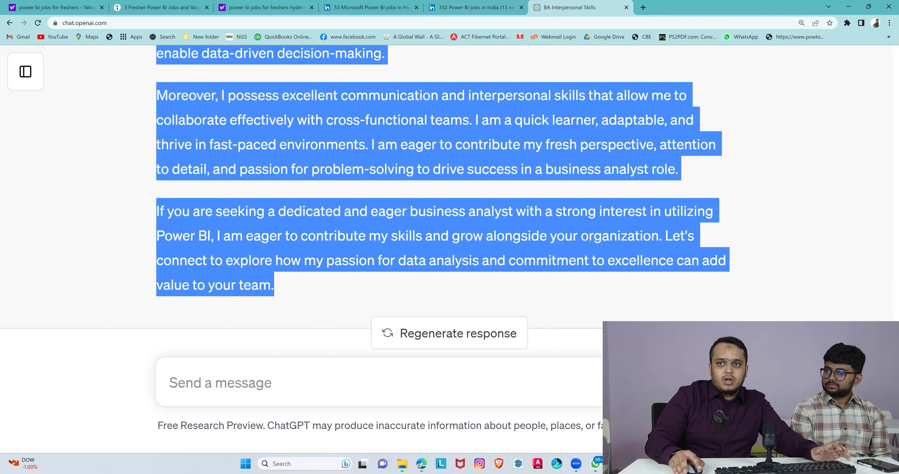
- Switch back to LinkedIn, replace the suggested profile summary with the copied text and remove extra blank lines at its end
key("alt+Tab")
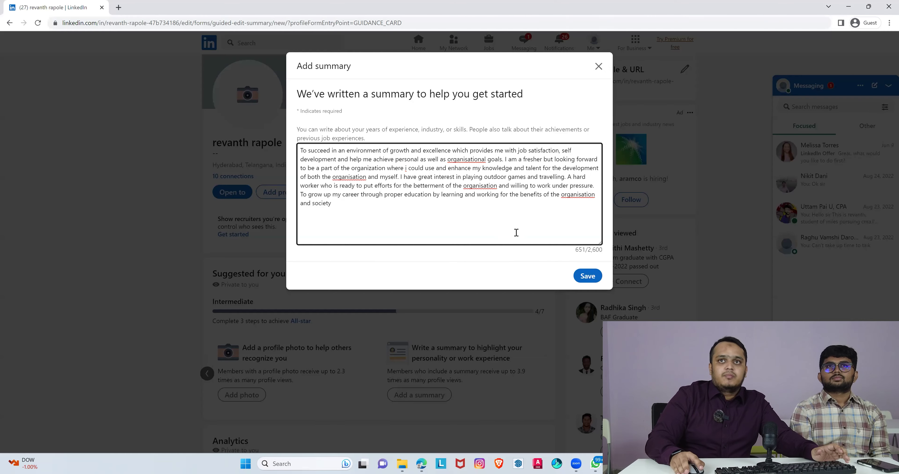
key("ctrl+a")
key("ctrl+v")
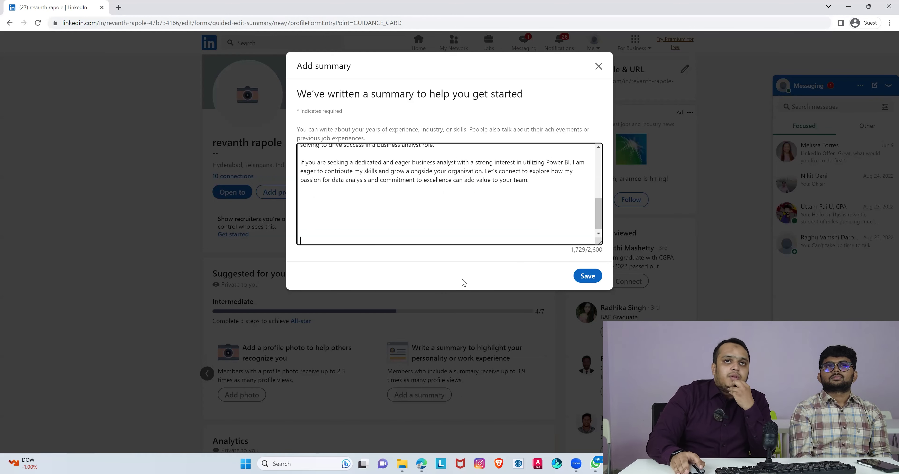
key("BackSpace")
key("BackSpace")
key("BackSpace")
key("BackSpace")
key("BackSpace")
key("BackSpace")
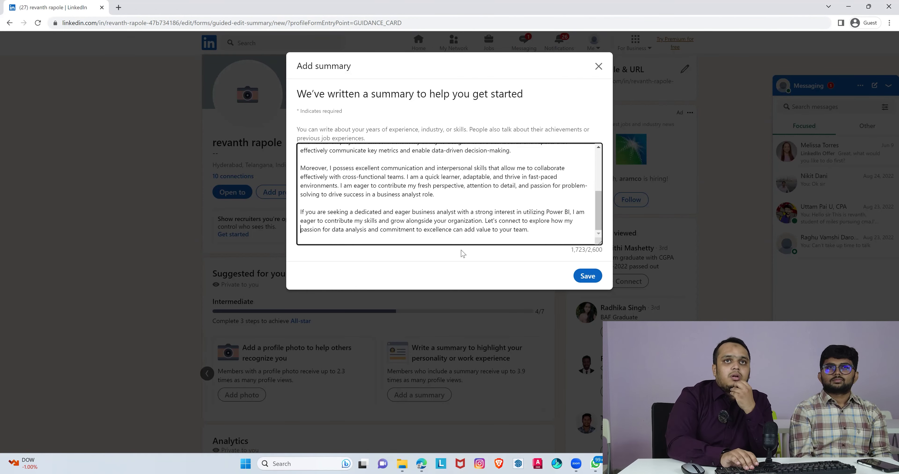
- Review the pasted summary in the Add summary form from its closing paragraph back up to its opening paragraphs
key("Up")
key("Up")
key("Up")
key("Up")
key("Up")
key("Up")
key("Up")
key("Up")
key("Up")
key("Up")
key("Up")
key("Up")
key("Up")
key("Up")
key("Up")
key("Up")
key("Up")
key("Up")
key("Up")
key("Up")
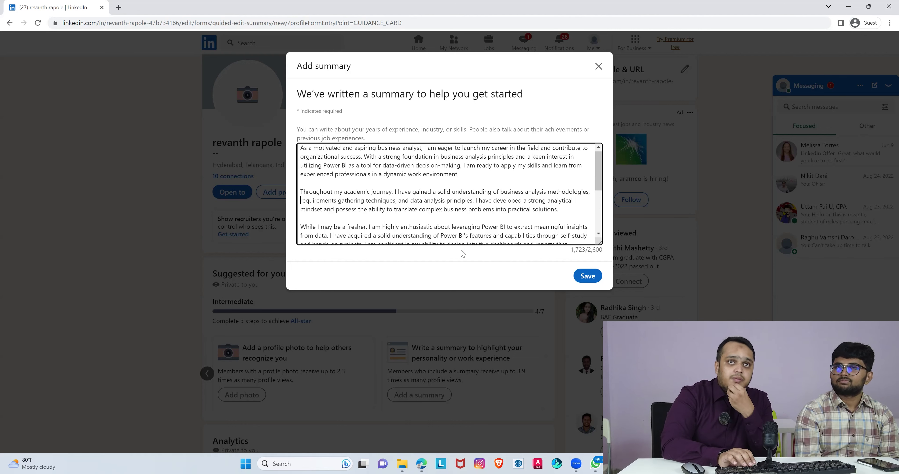
- Read through the pasted summary in the Add summary form from its second paragraph down to its closing paragraph
key("Down")
key("Down")
key("Down")
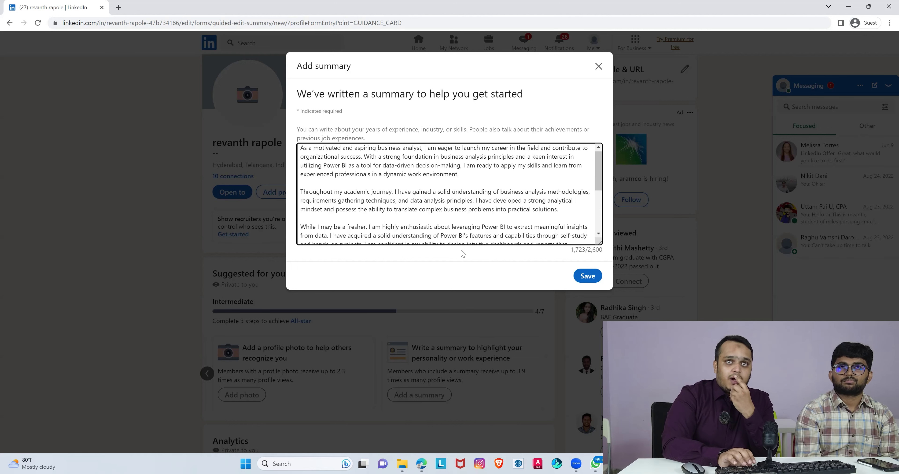
key("Down")
key("Down")
key("Down")
key("Down")
key("Down")
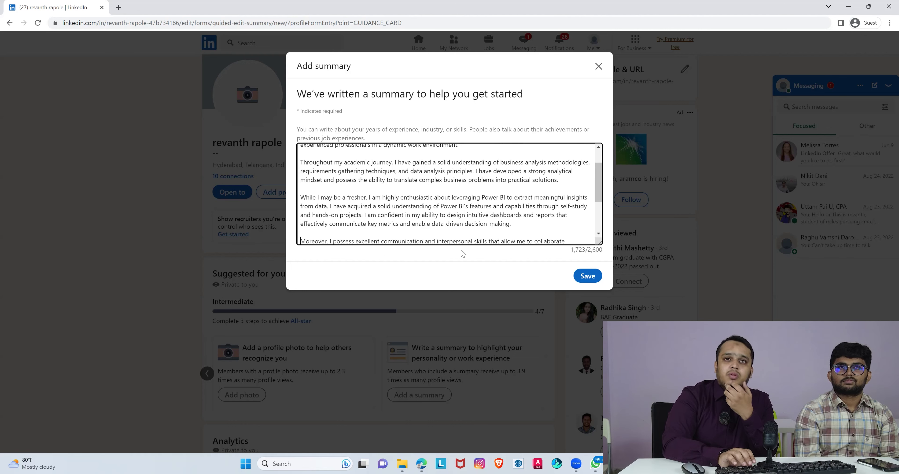
key("Down")
key("Down")
key("Down")
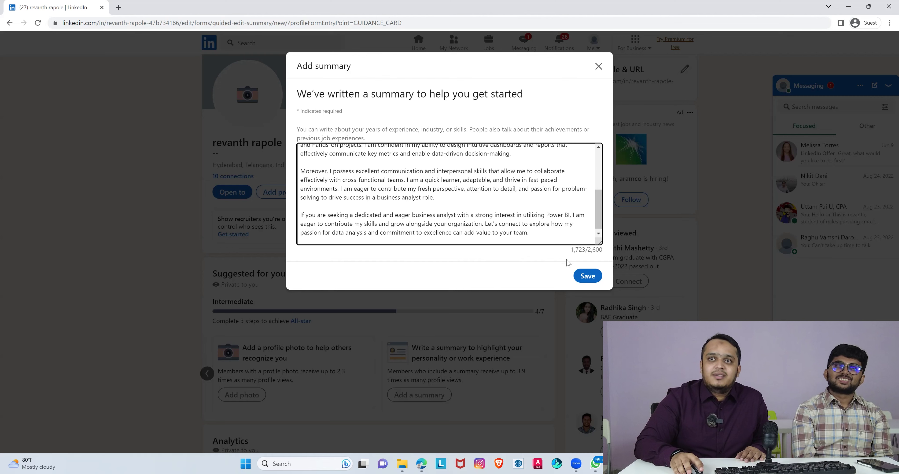
- Save the summary to the LinkedIn profile and look over the profile page's suggestions, analytics and resources
left_click(578, 275)
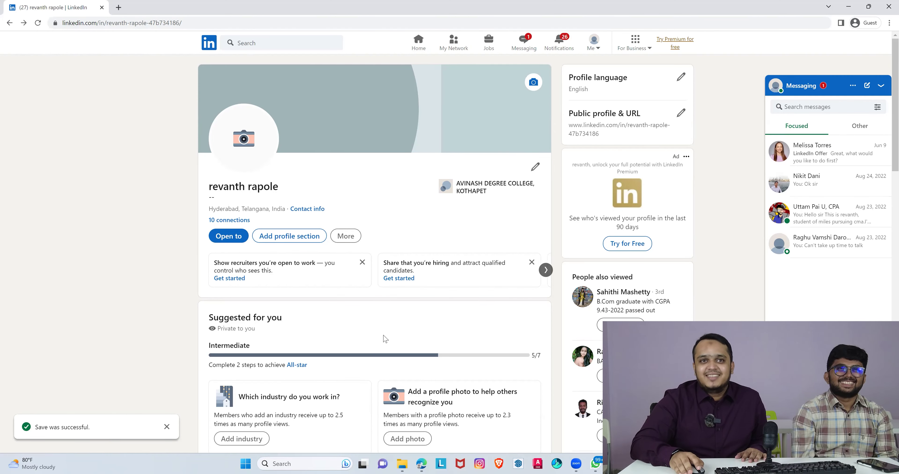
scroll(385, 338, "down", 2)
scroll(384, 338, "down", 4)
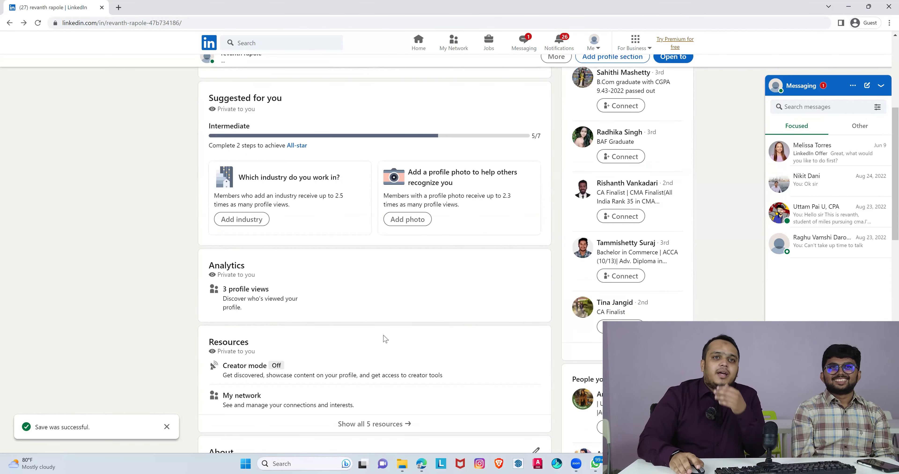
scroll(385, 338, "up", 4)
scroll(385, 338, "up", 2)
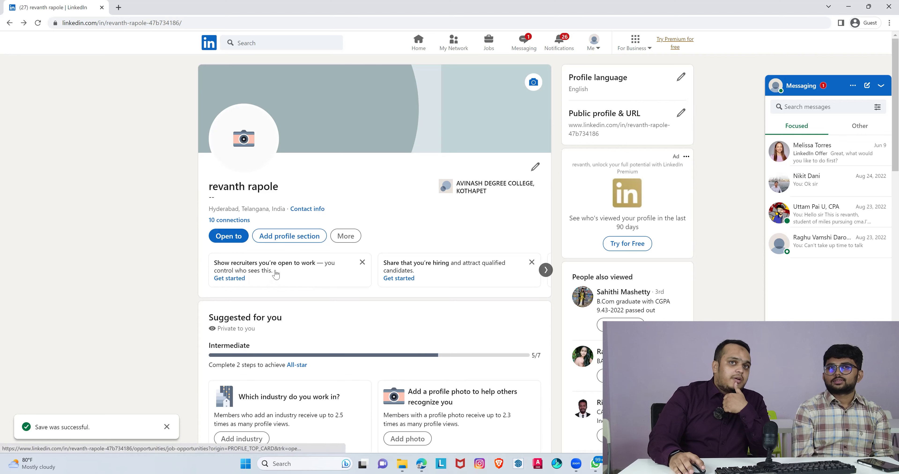
- Fill in the open-to-work preferences: add Contract and Internship, choose the immediate start date and limit visibility to Recruiters only
left_click(221, 278)
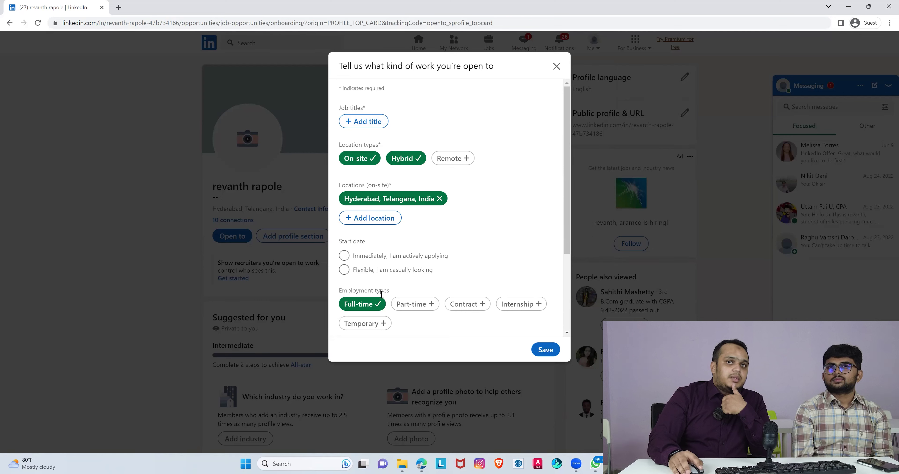
left_click(486, 306)
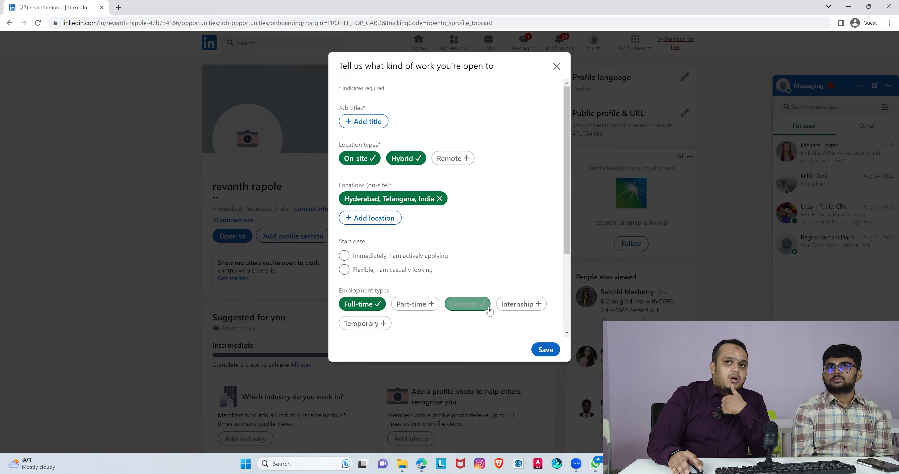
left_click(523, 305)
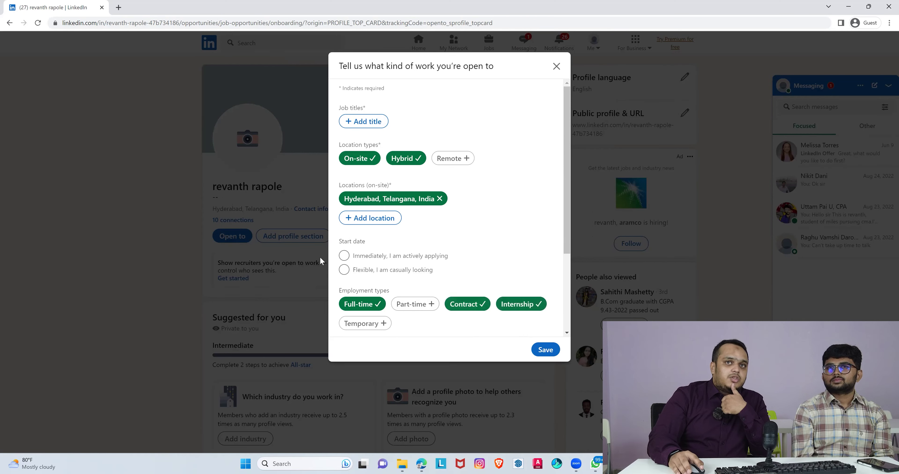
left_click(345, 256)
scroll(544, 287, "down", 3)
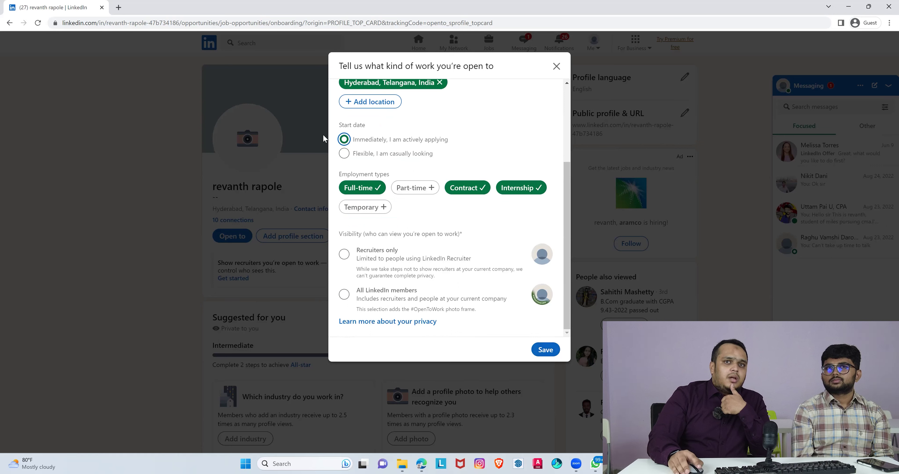
left_click(345, 257)
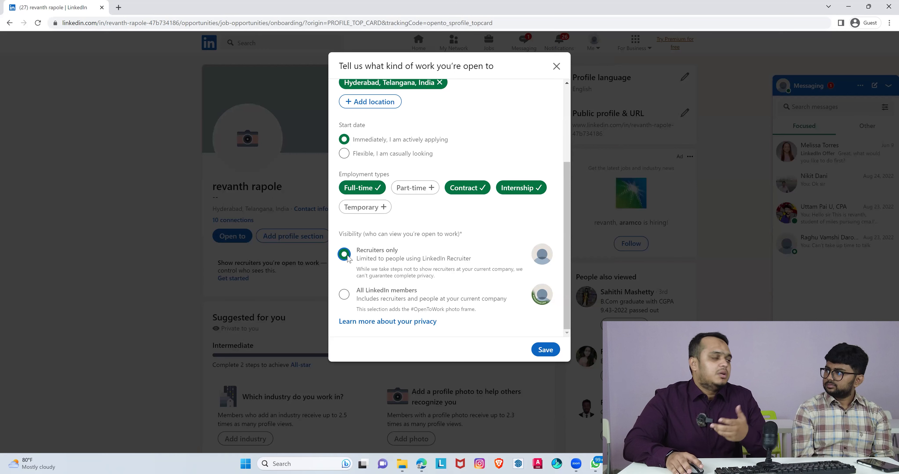
left_click(537, 352)
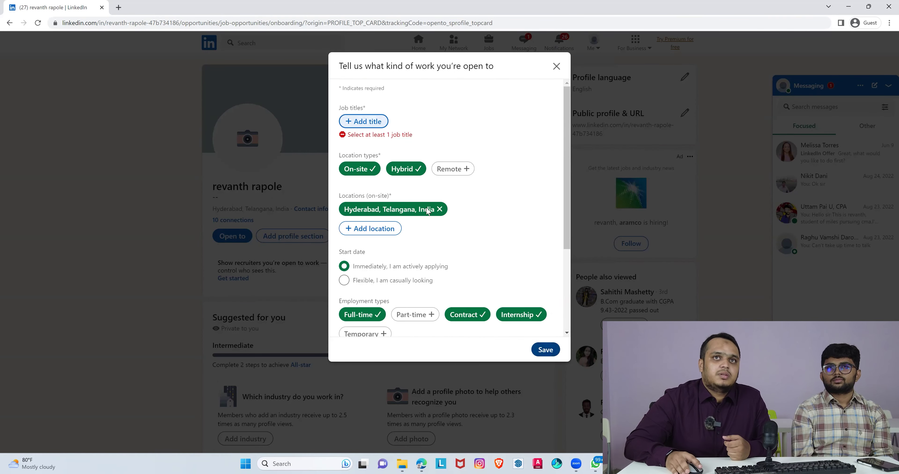
- Add Business Analyst as the job title in the open-to-work preferences
left_click(352, 118)
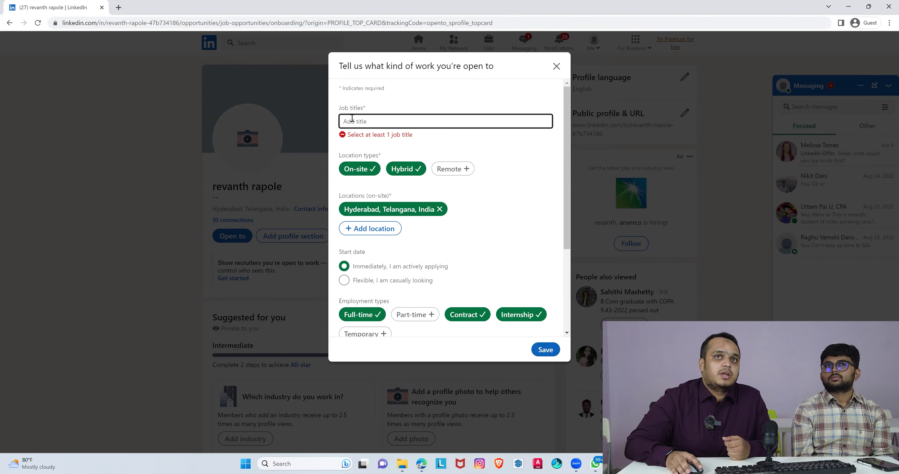
type("Busienss An")
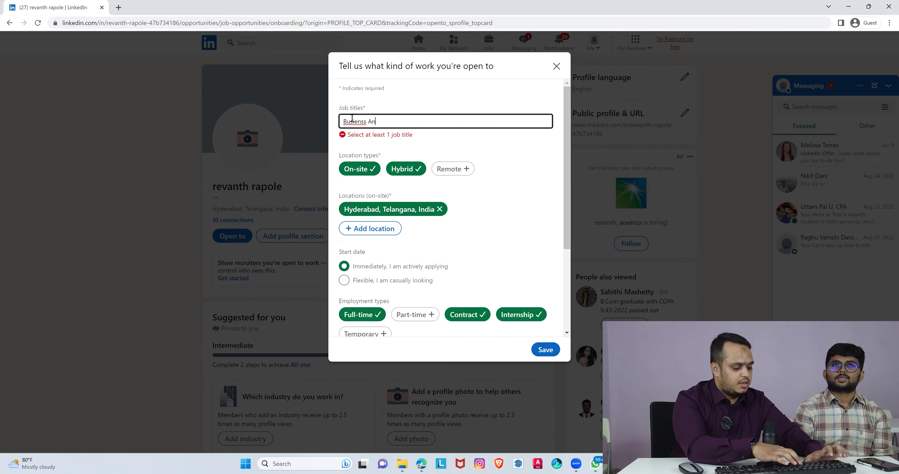
type("alys")
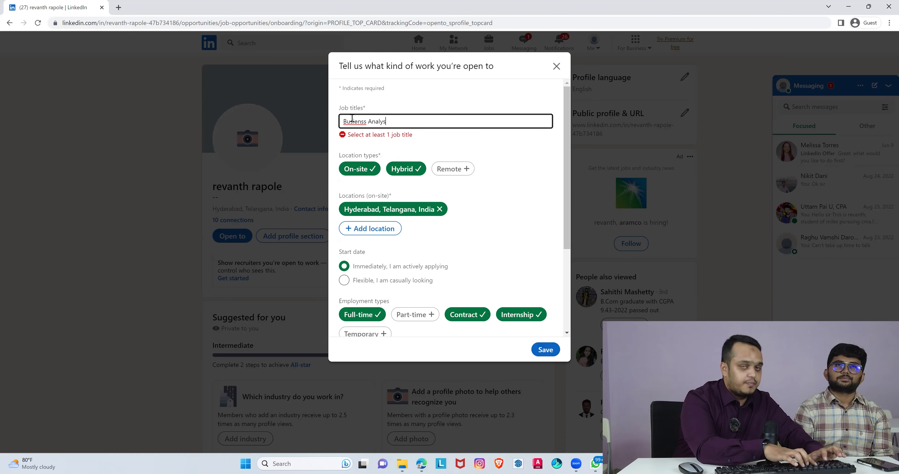
type("t")
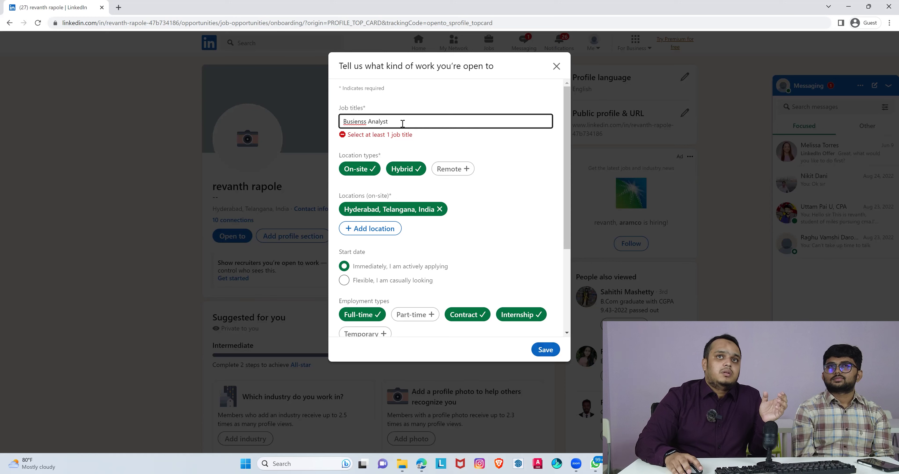
key("BackSpace")
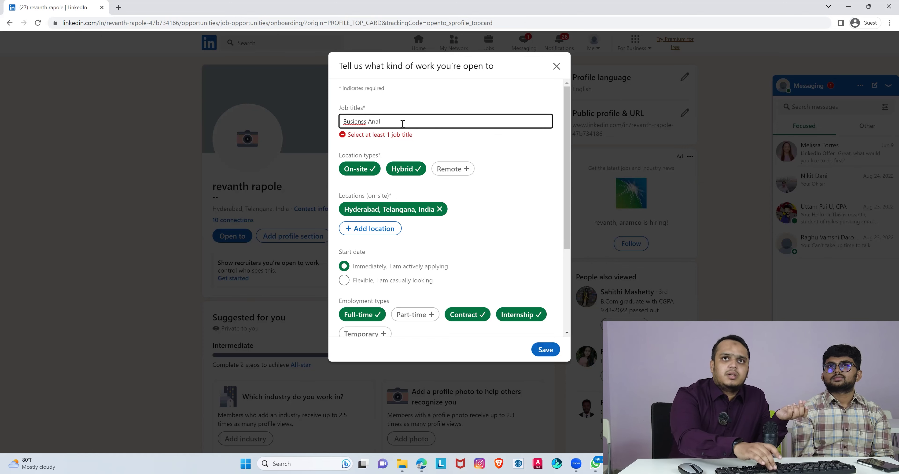
key("BackSpace")
key("BackSpace")
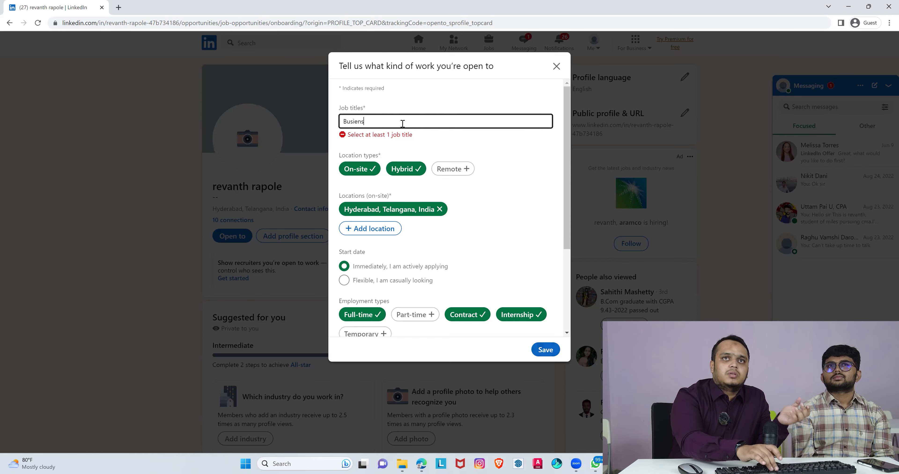
type("ss A")
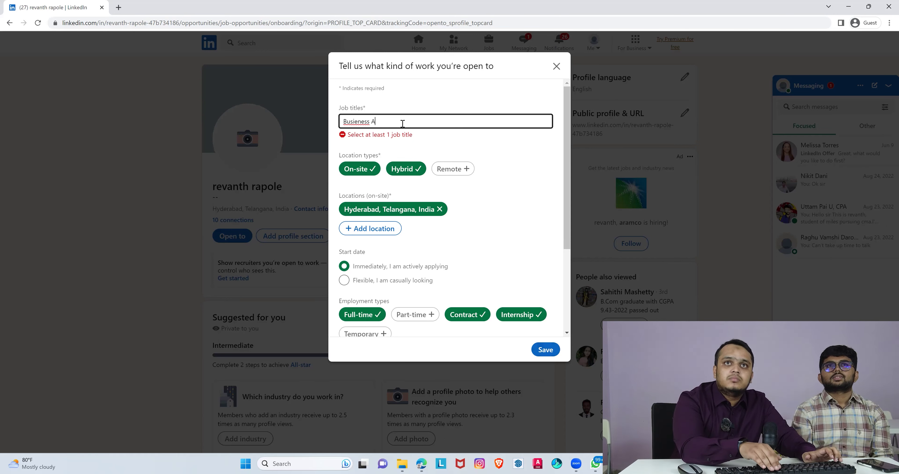
key("BackSpace")
key("BackSpace")
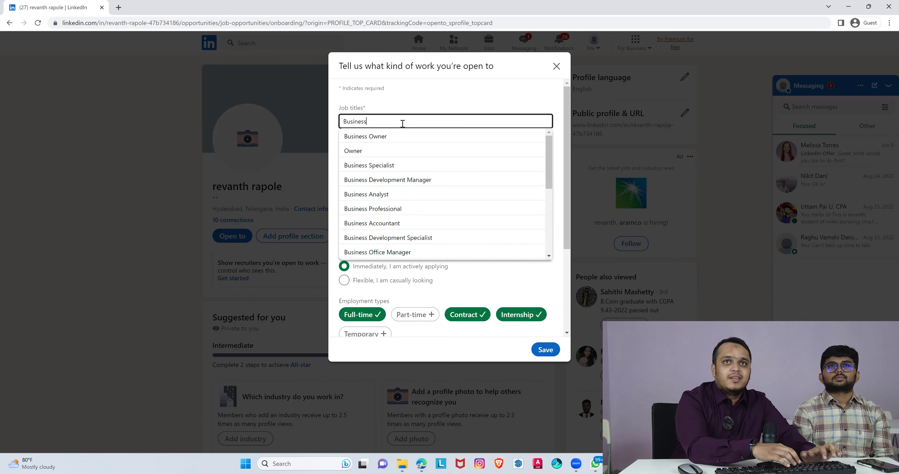
type("A")
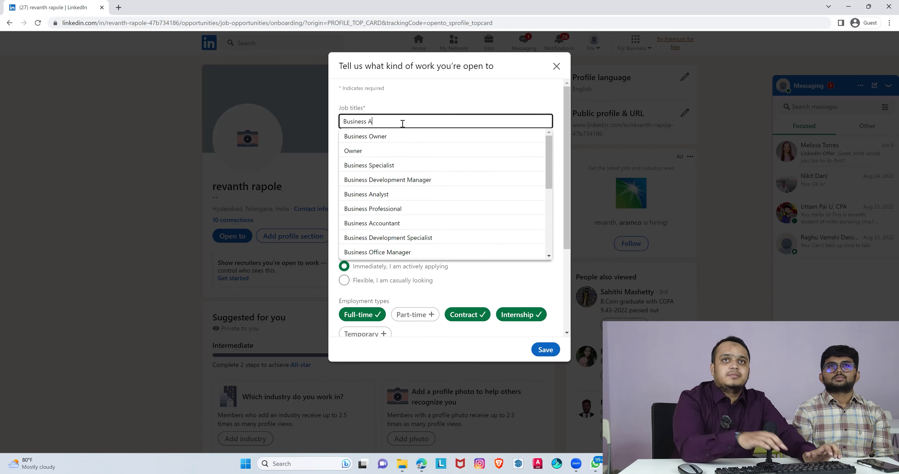
left_click(395, 138)
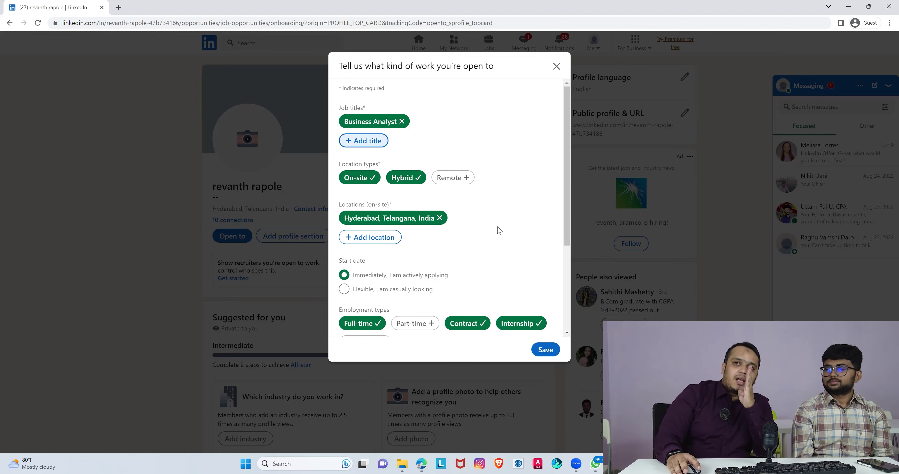
- Save the job preferences and decline the offer to update the notification settings
scroll(540, 251, "down", 4)
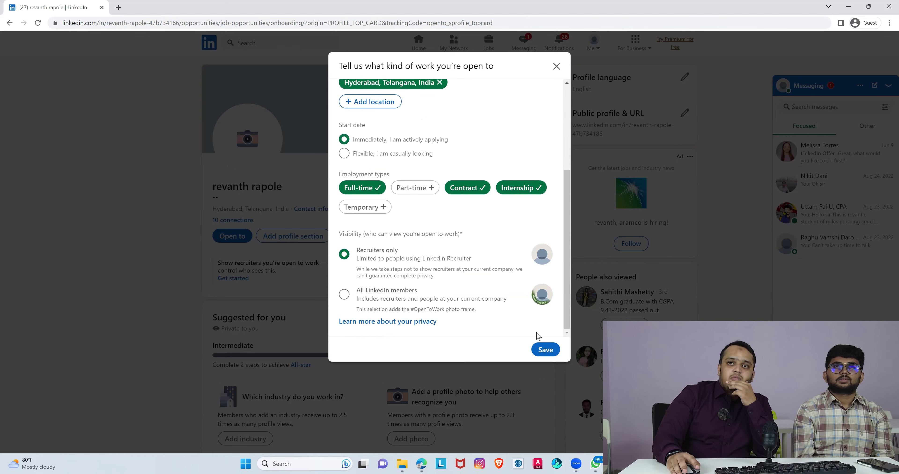
left_click(546, 350)
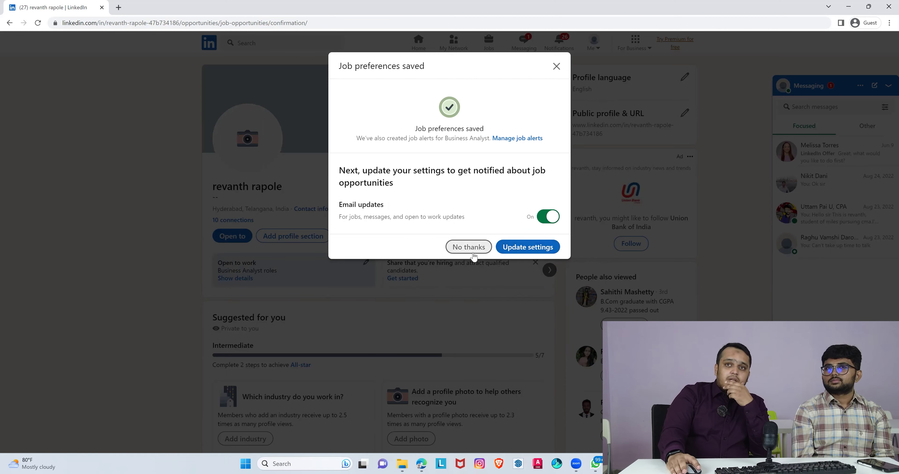
left_click(469, 247)
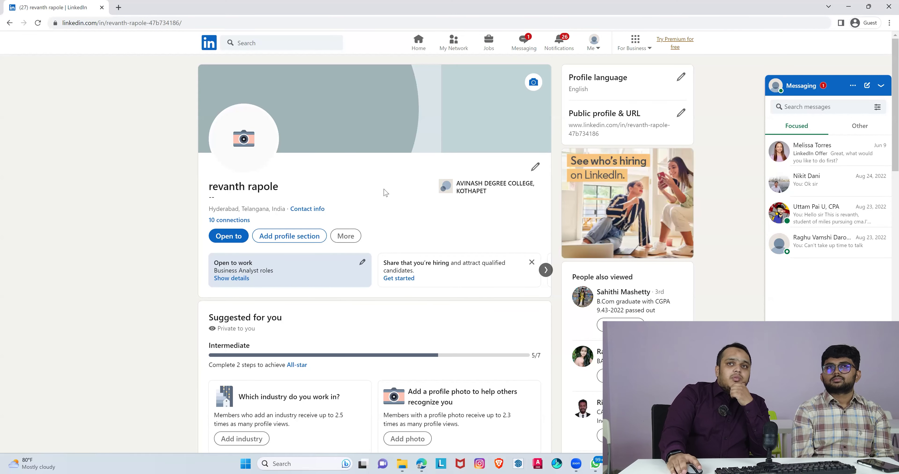
- Open the profile intro for editing and capitalize the initial letters of the first name and last name
left_click(535, 167)
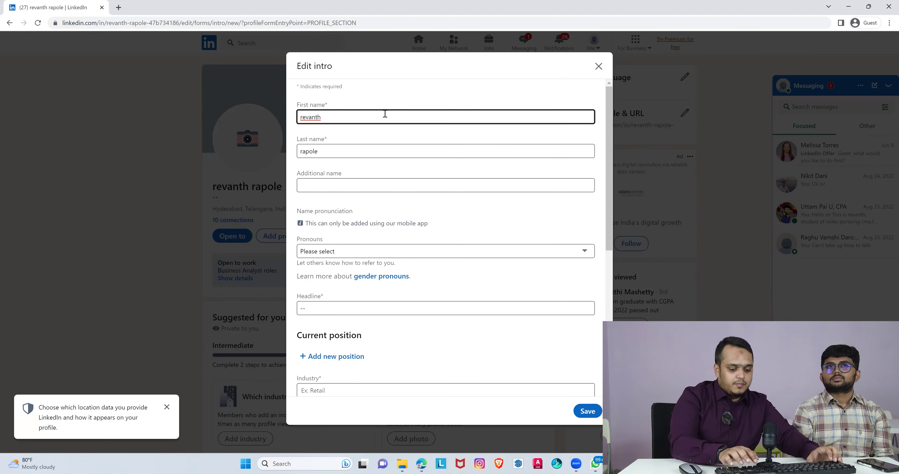
key("Delete")
type("R")
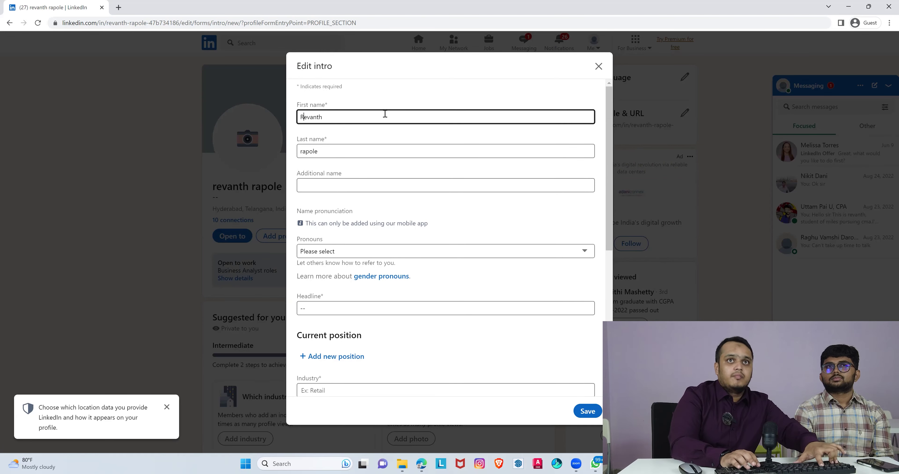
left_click(385, 114)
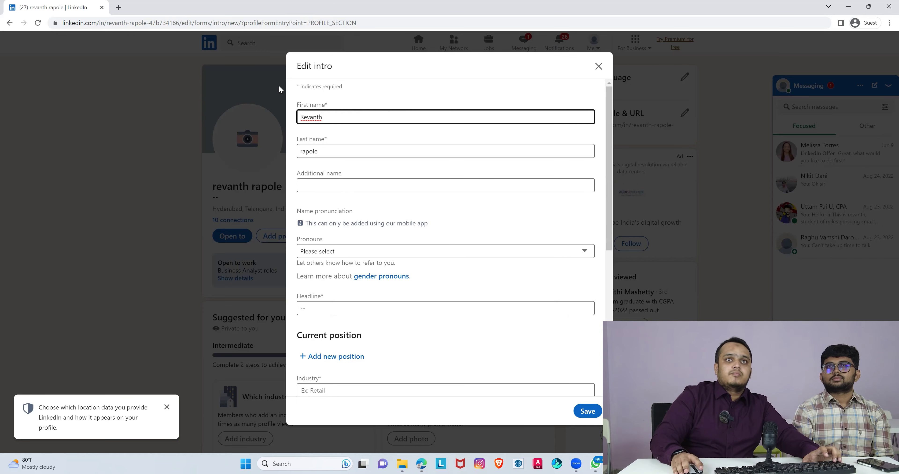
left_click(302, 147)
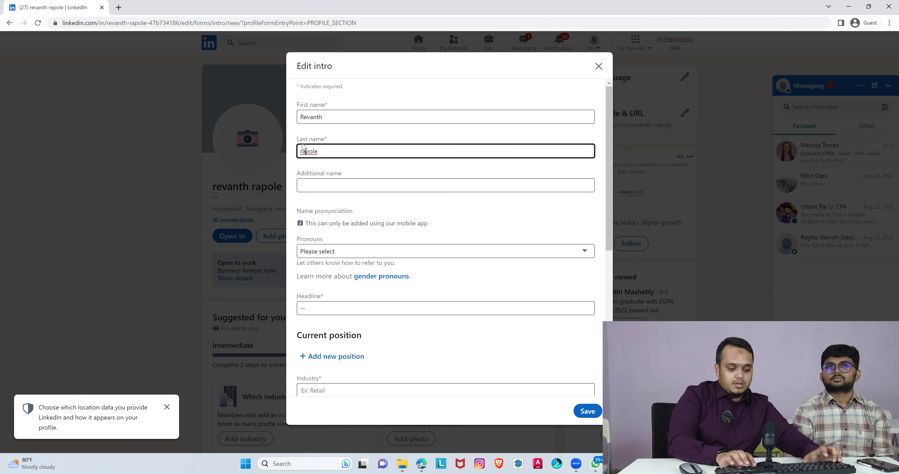
key("Delete")
type("R")
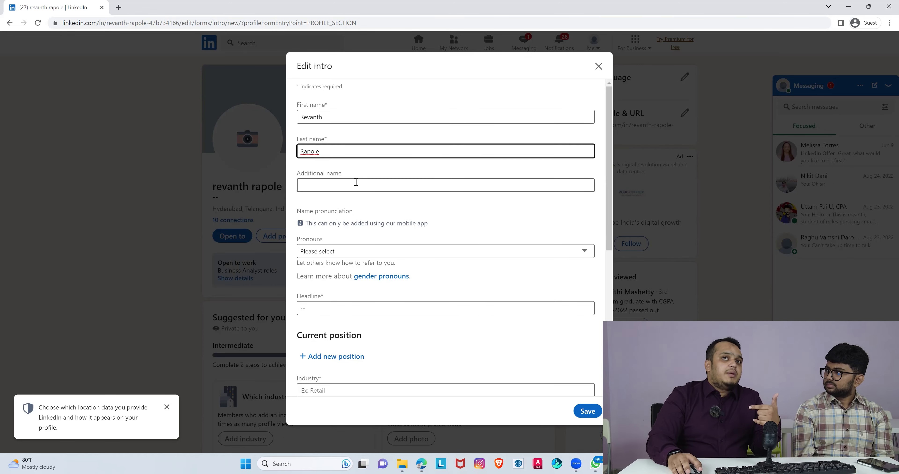
- Set the pronouns in the profile intro to He/Him
scroll(373, 182, "down", 1)
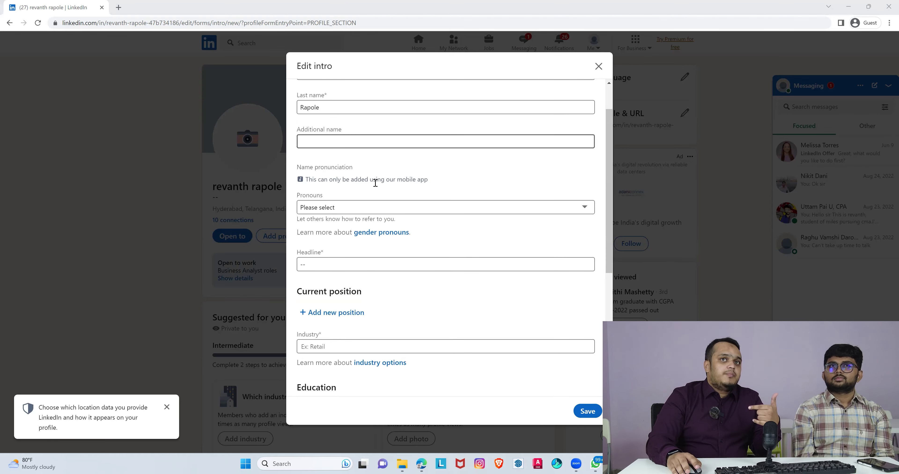
scroll(357, 206, "down", 1)
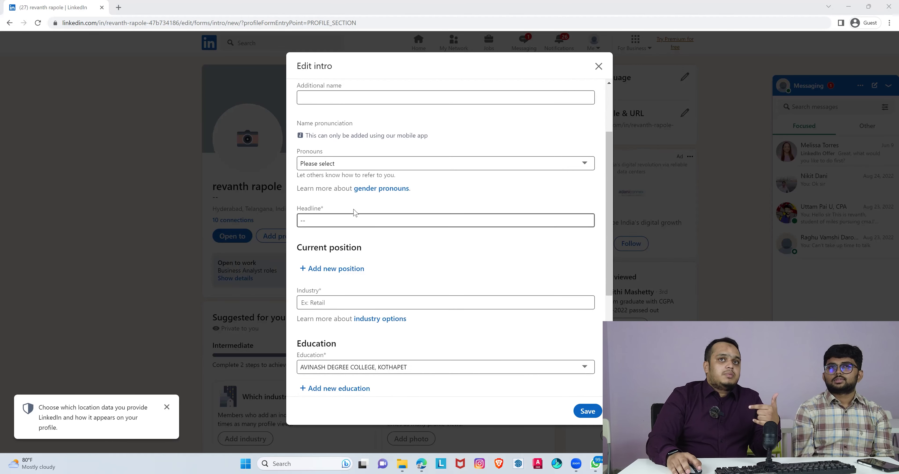
left_click(379, 164)
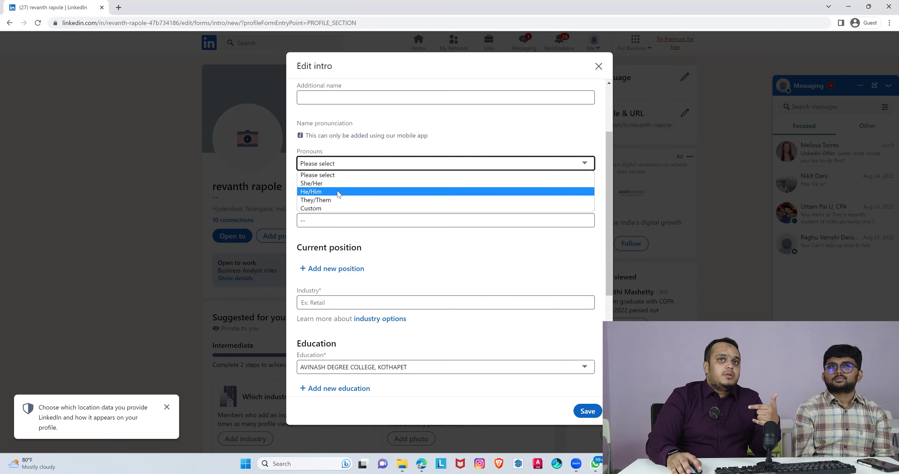
left_click(349, 191)
- Select the headline placeholder in the intro, and in the ChatGPT conversation request "Also a headline"
double_click(338, 240)
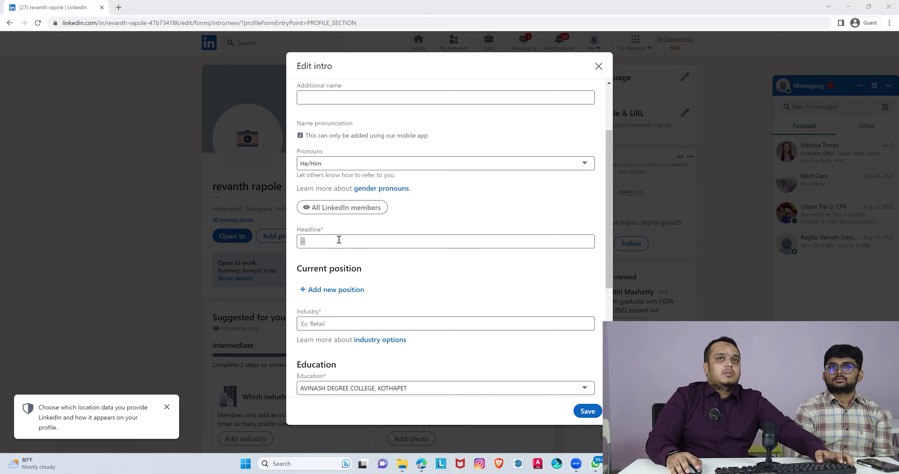
key("alt+Tab")
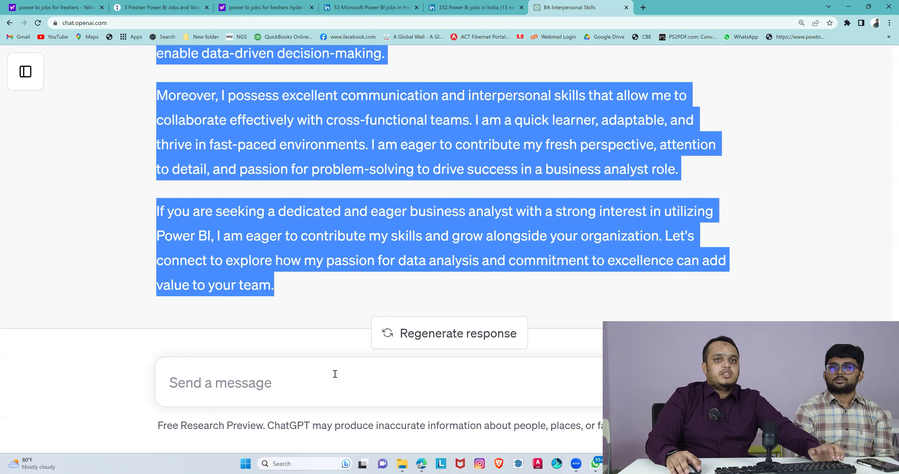
left_click(332, 378)
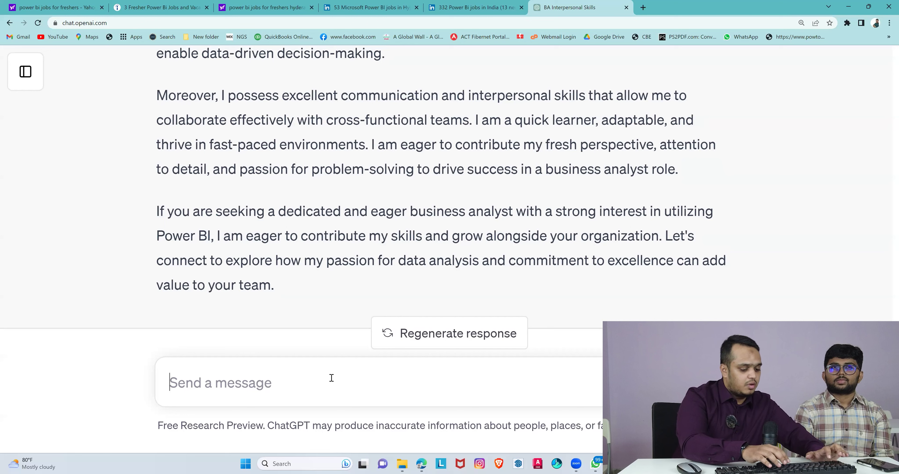
type("Also a headline")
key("Return")
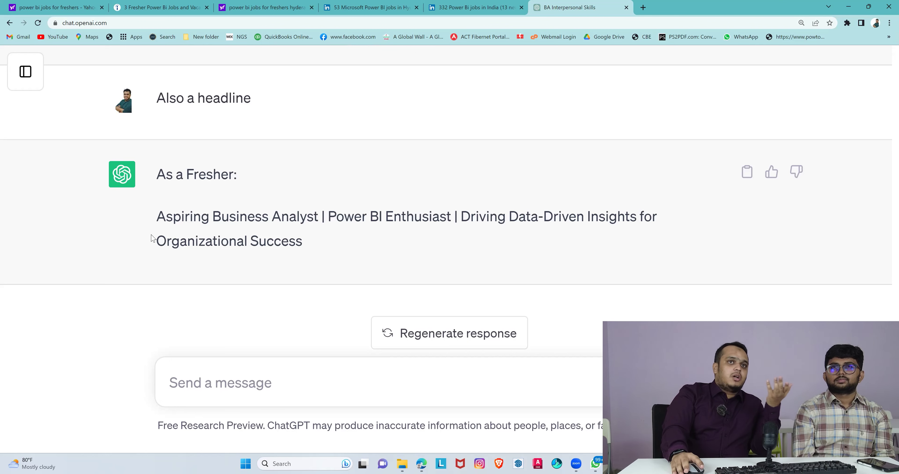
- Copy the headline "Aspiring Business Analyst | Power BI Enthusiast | Driving Data-Driven Insights for Organizational Success" from ChatGPT into the LinkedIn intro's Headline
left_click_drag(160, 218, 307, 235)
key("ctrl+c")
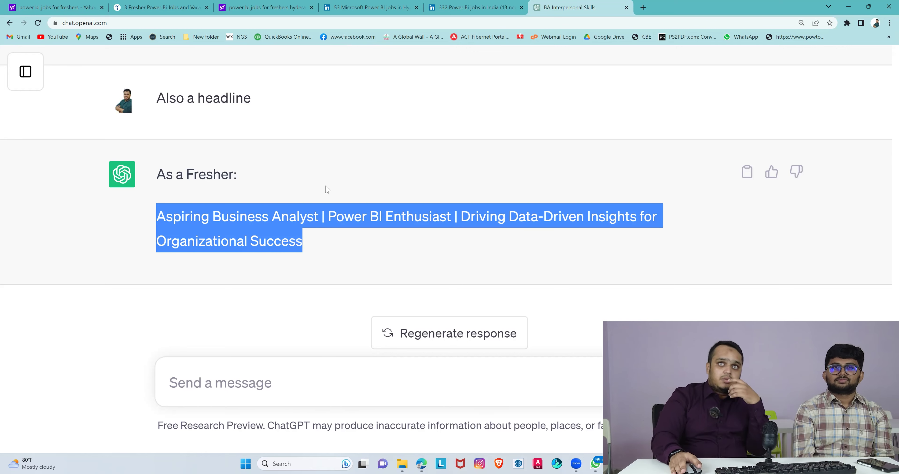
key("alt+Tab")
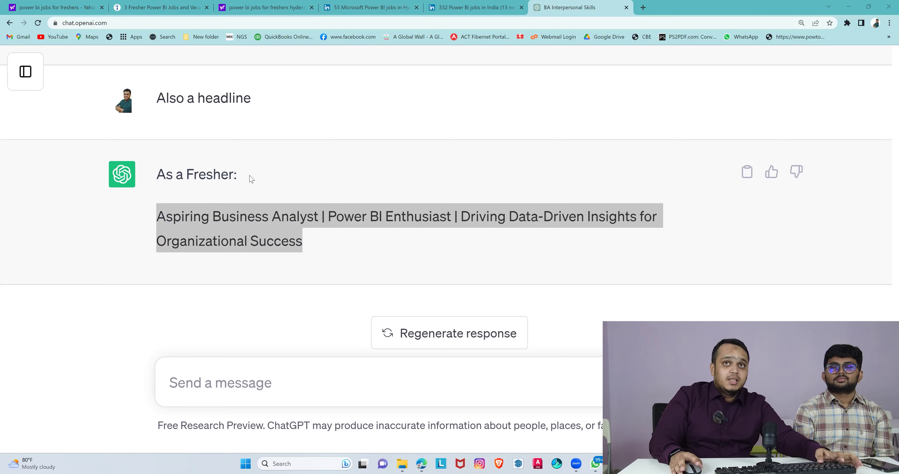
key("alt+Tab")
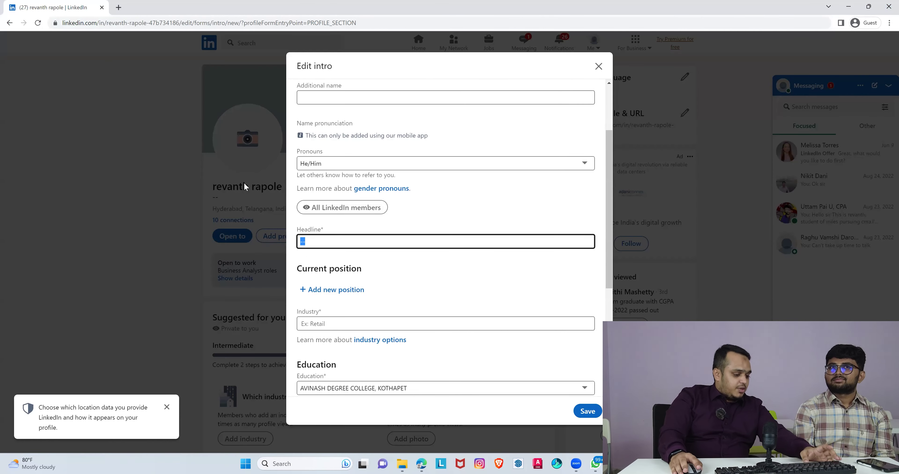
key("ctrl+v")
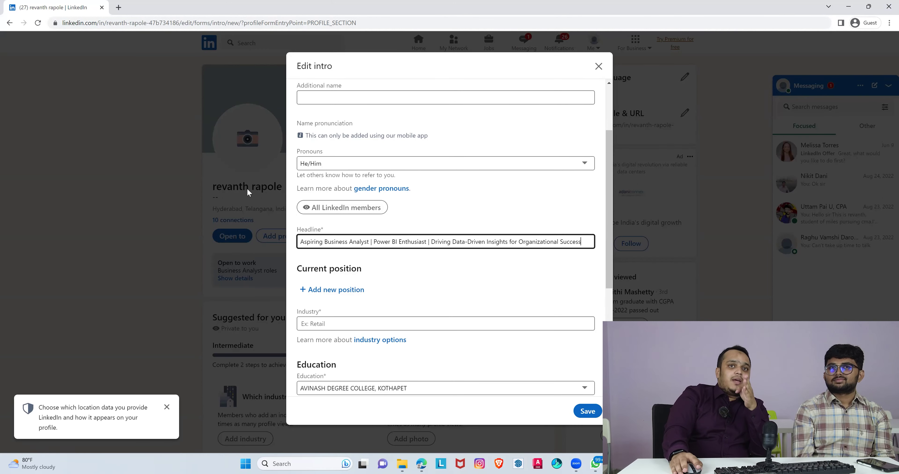
left_click(425, 285)
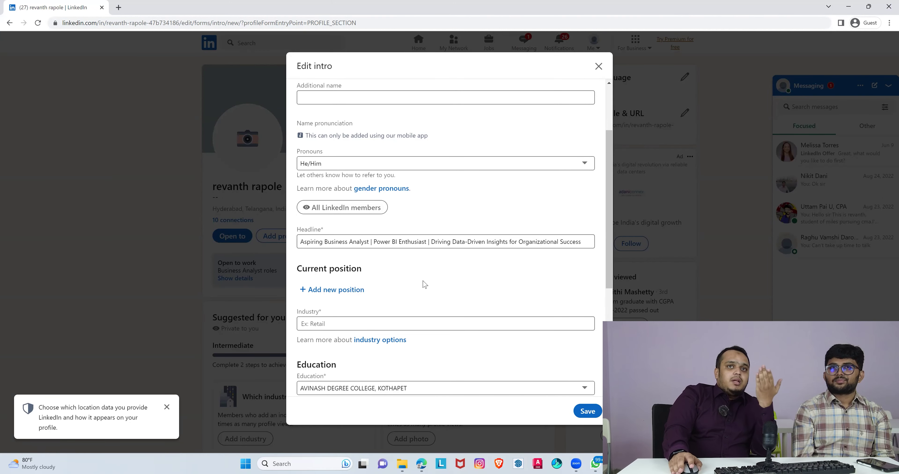
- Try to save the profile intro and look over its fields for the missing required entry
scroll(424, 284, "down", 5)
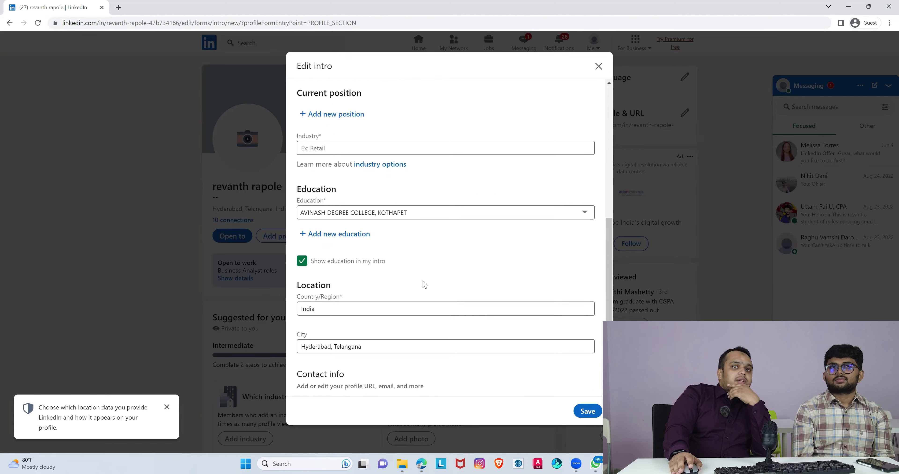
scroll(425, 284, "down", 1)
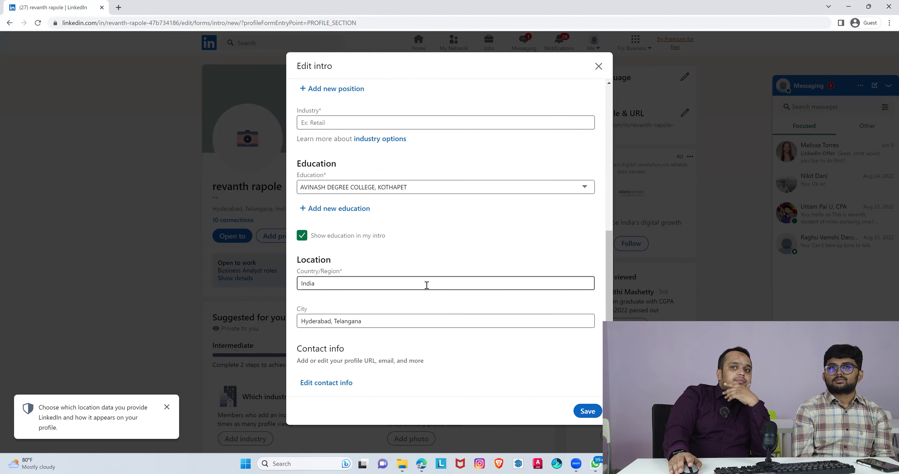
left_click(580, 411)
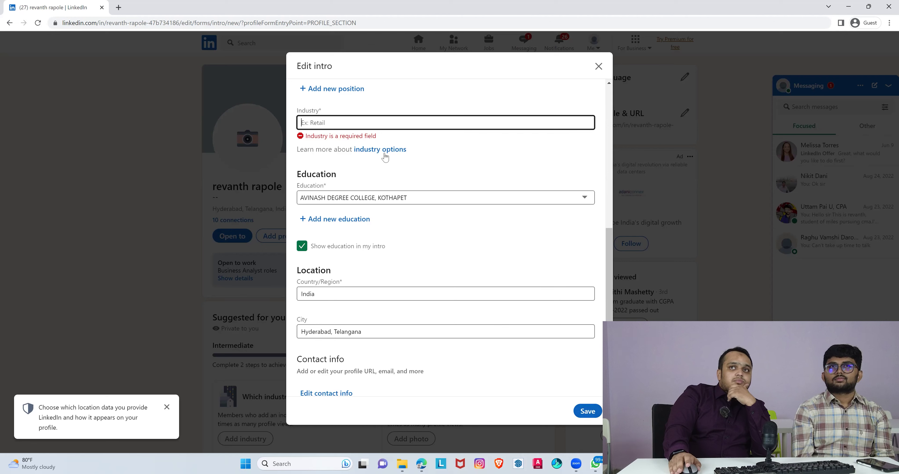
scroll(459, 185, "up", 1)
scroll(388, 262, "up", 5)
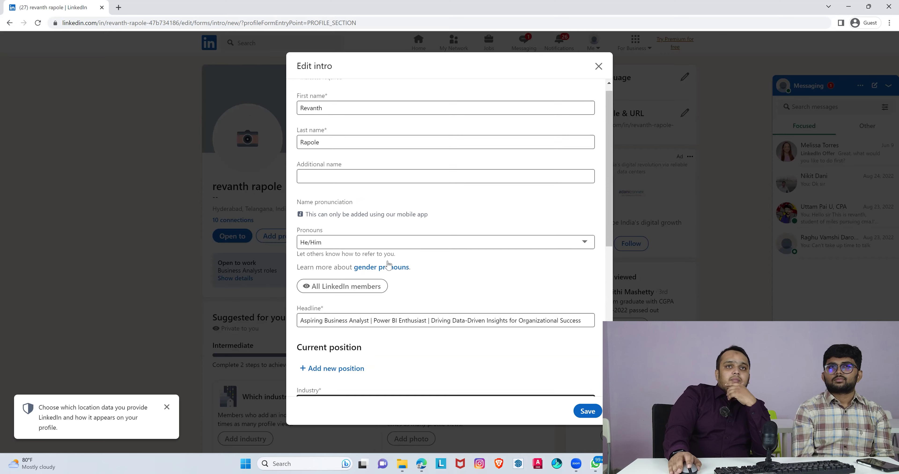
scroll(389, 265, "down", 3)
scroll(389, 264, "up", 1)
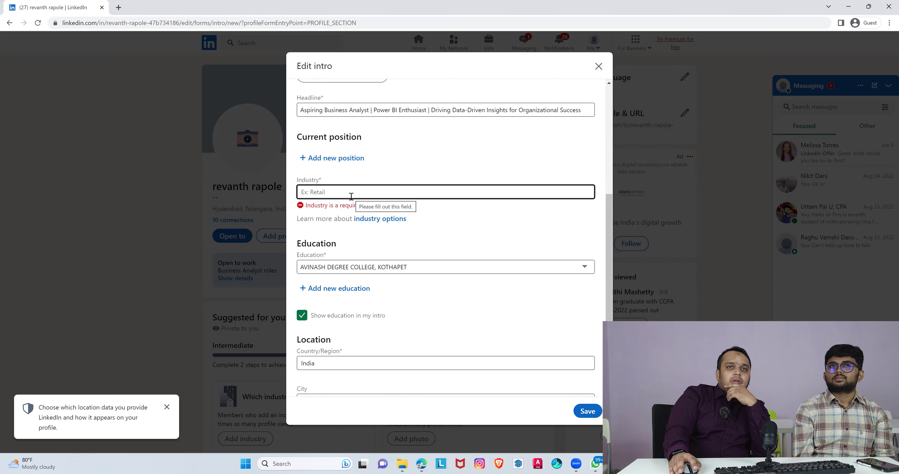
type("S")
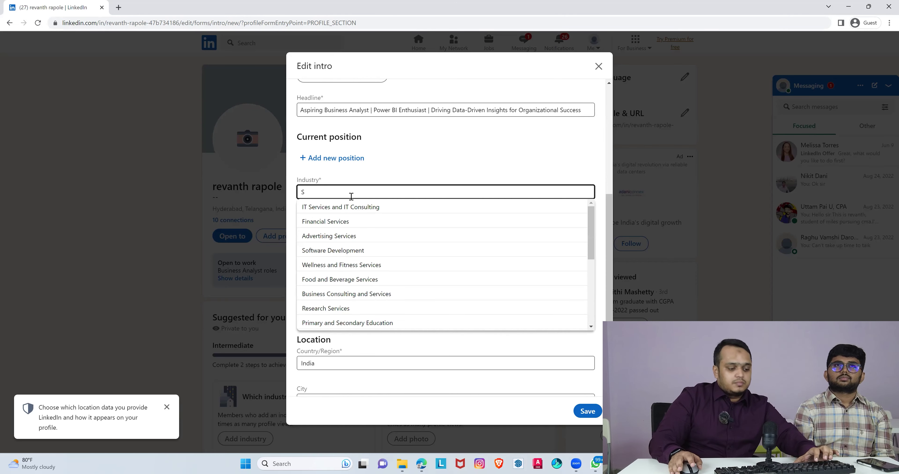
type("tu")
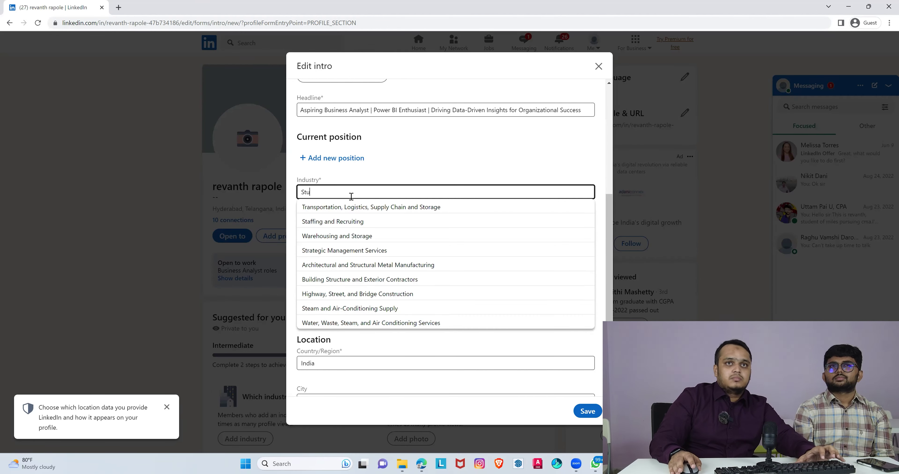
key("BackSpace")
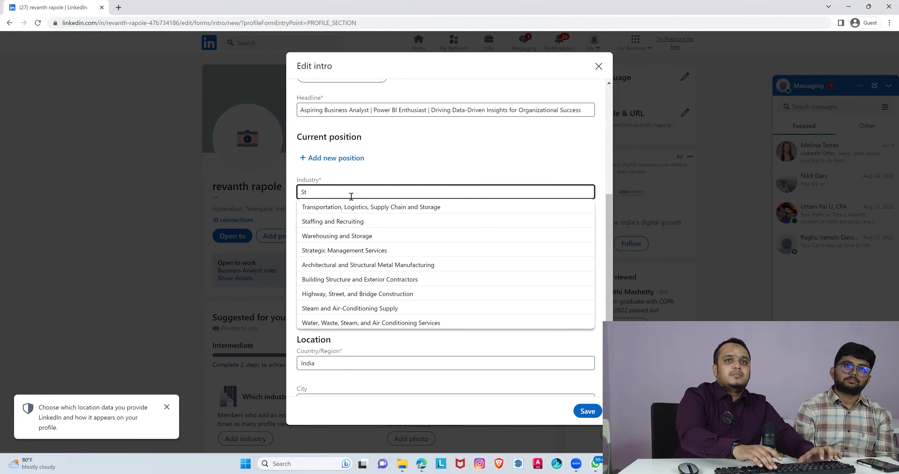
key("BackSpace")
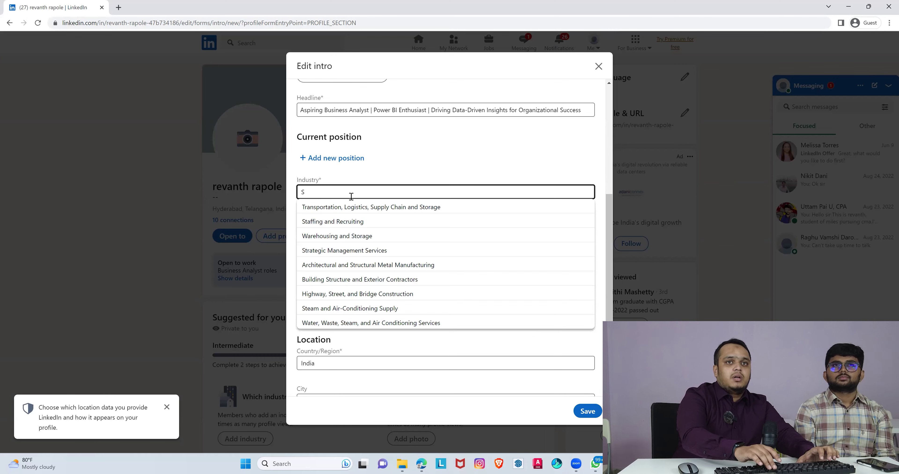
key("BackSpace")
- Set the industry to Education and save the profile intro
type("Ed")
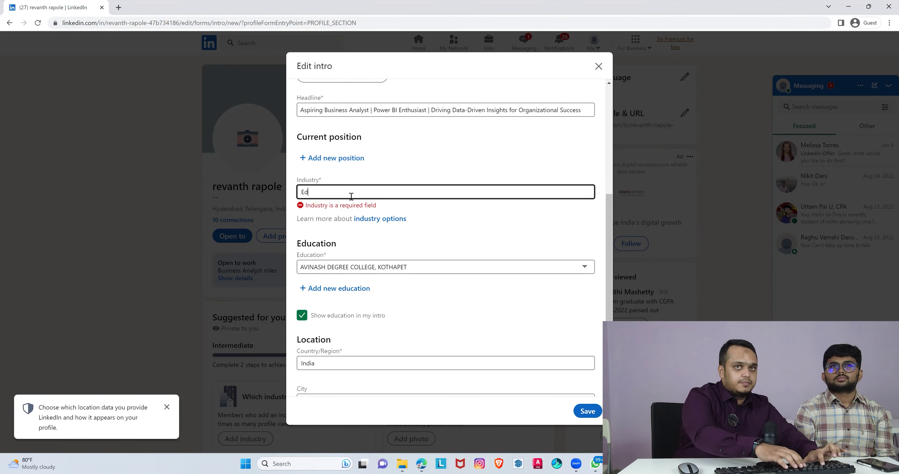
type("u")
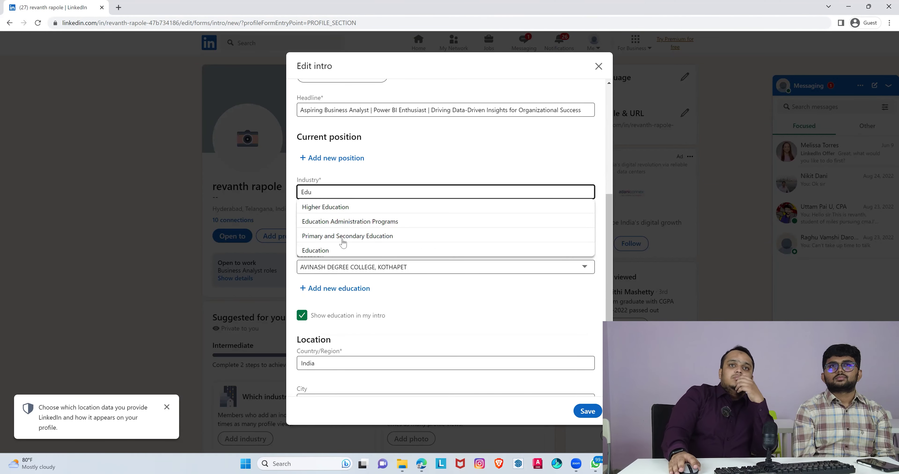
left_click(342, 250)
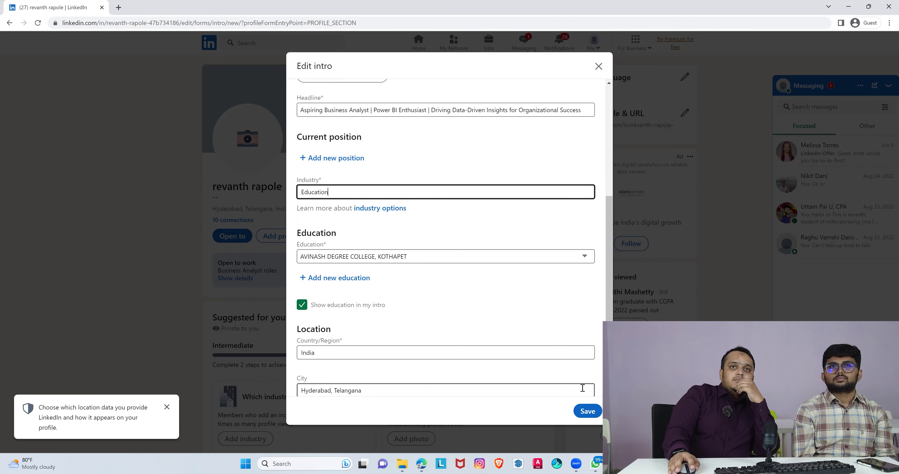
left_click(586, 412)
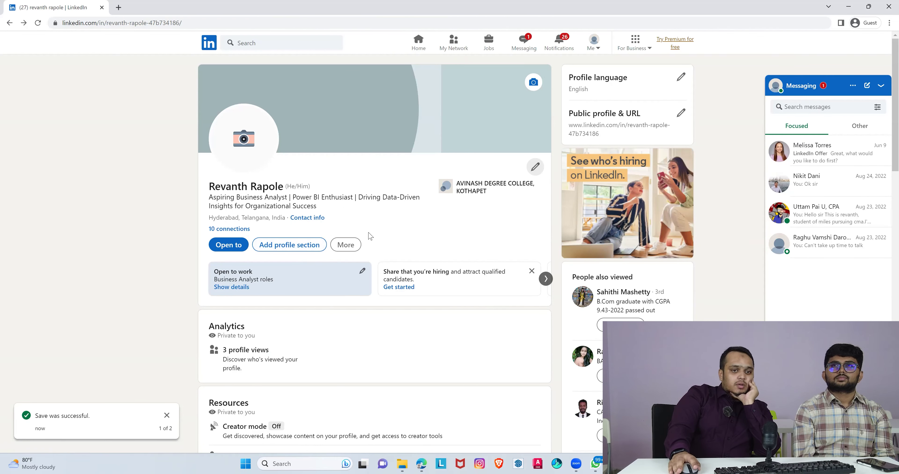
- Review the updated profile from the intro through the About, Education, Skills and Interests sections
scroll(406, 327, "down", 1)
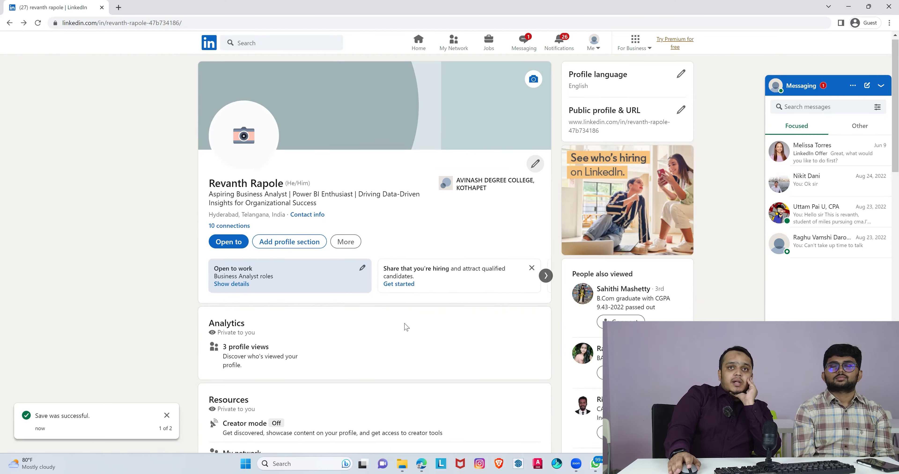
scroll(406, 327, "down", 6)
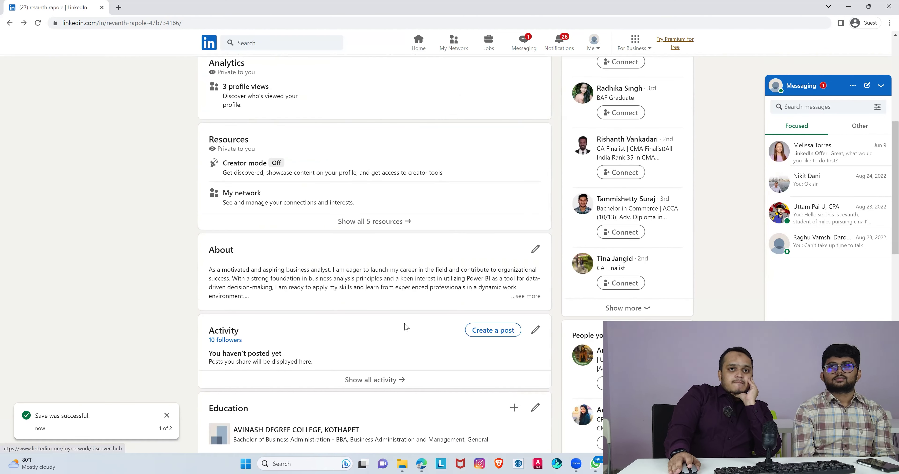
scroll(406, 327, "down", 3)
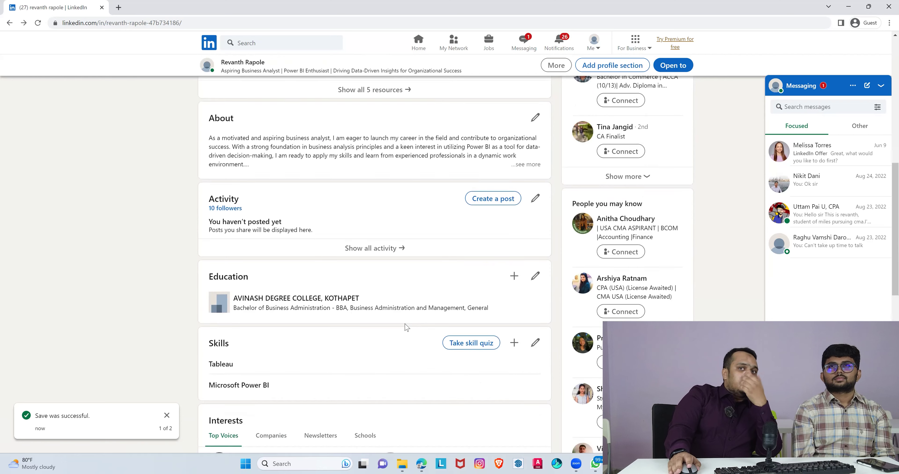
scroll(393, 334, "down", 1)
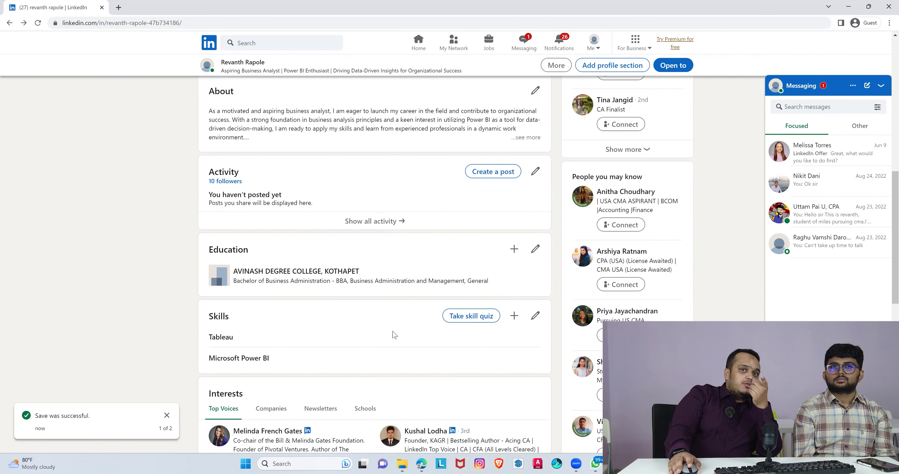
scroll(394, 334, "down", 2)
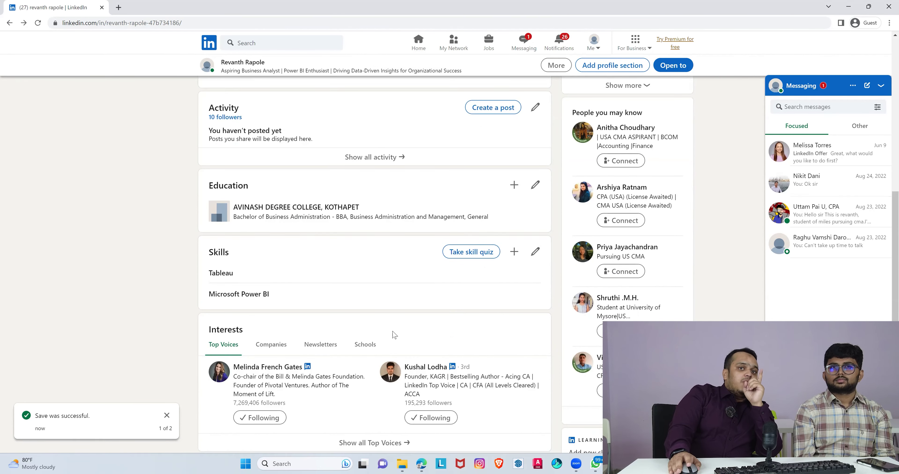
scroll(394, 336, "up", 8)
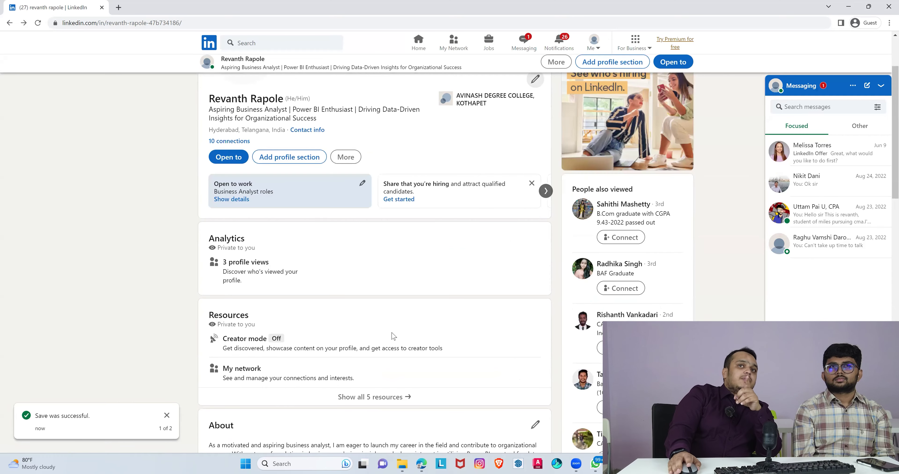
scroll(393, 336, "up", 3)
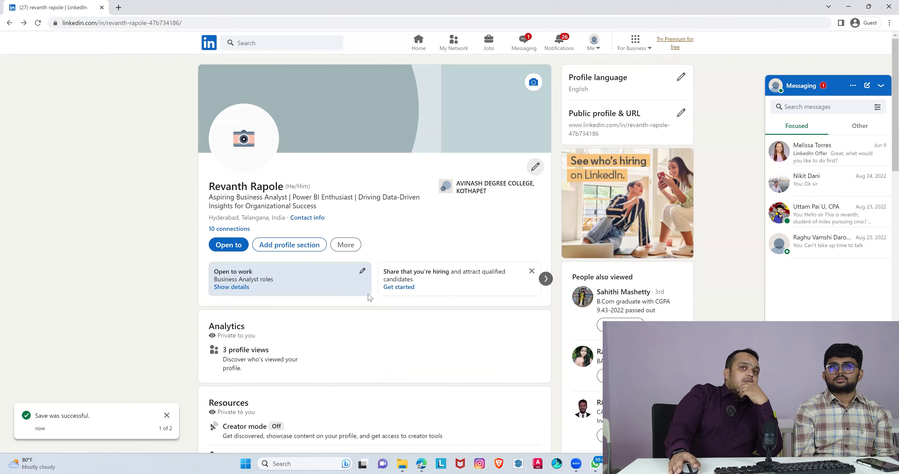
- Examine the form for adding a license or certification among the recommended profile sections, and close it without entering anything
left_click(345, 247)
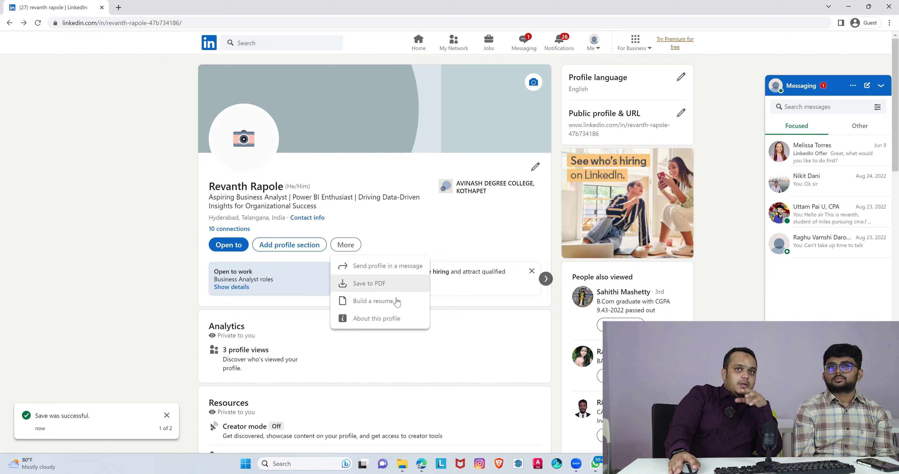
left_click(283, 248)
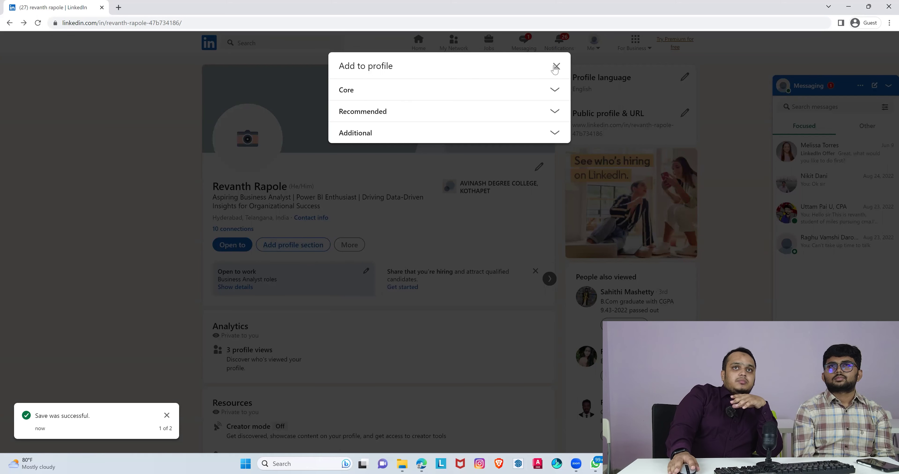
left_click(556, 112)
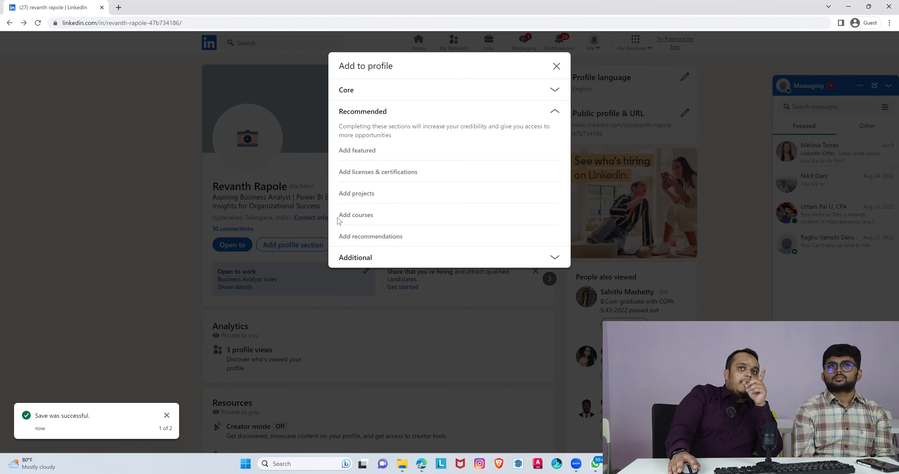
left_click(353, 174)
left_click(404, 122)
left_click(404, 123)
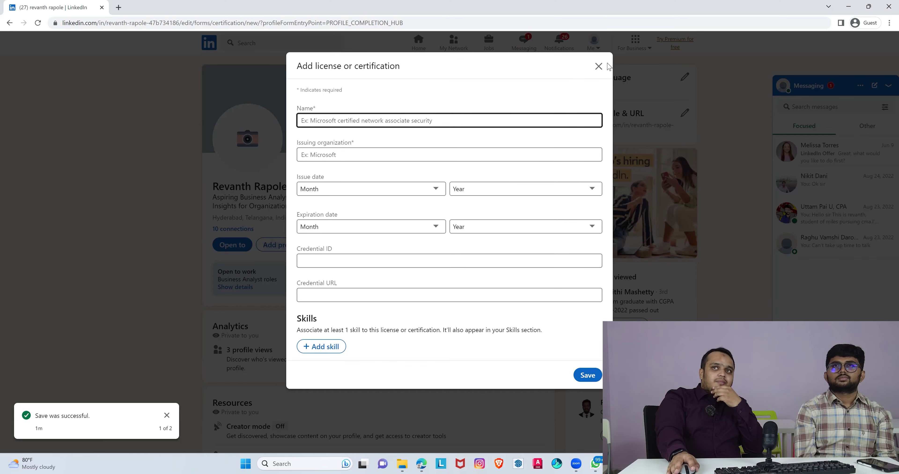
left_click(599, 66)
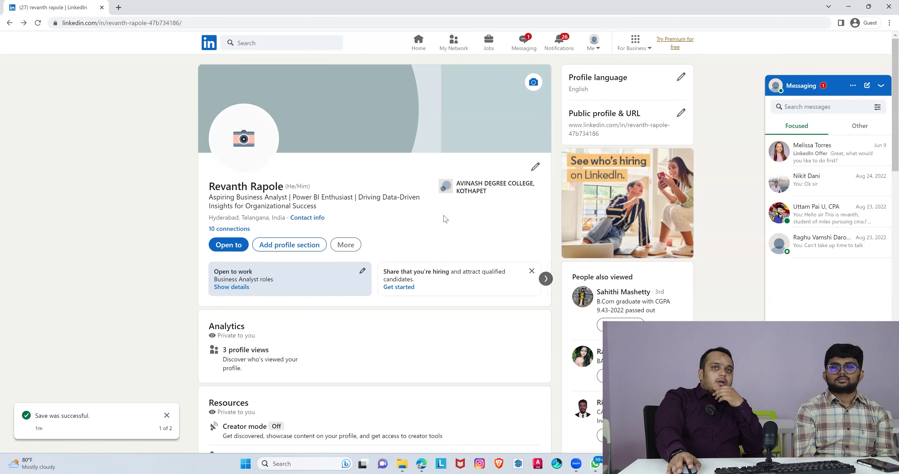
- Look through the Recommended, Core and Additional sections that can be added to the profile, and close the list without adding any
left_click(298, 245)
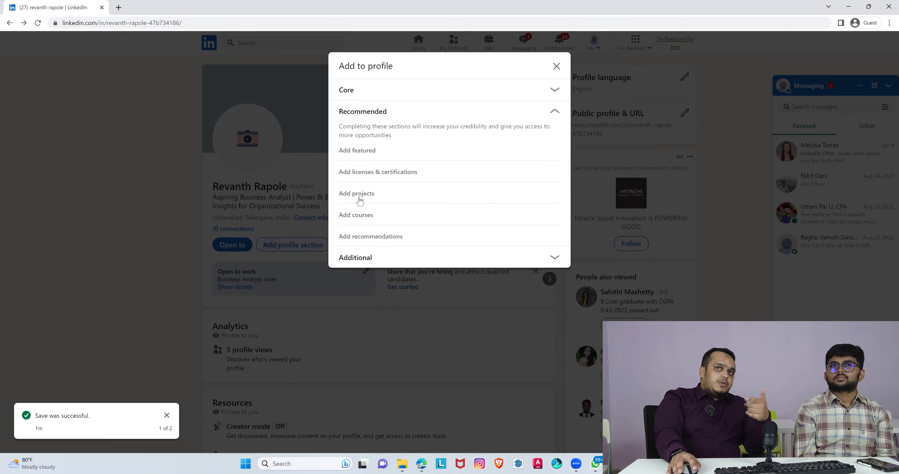
left_click(561, 91)
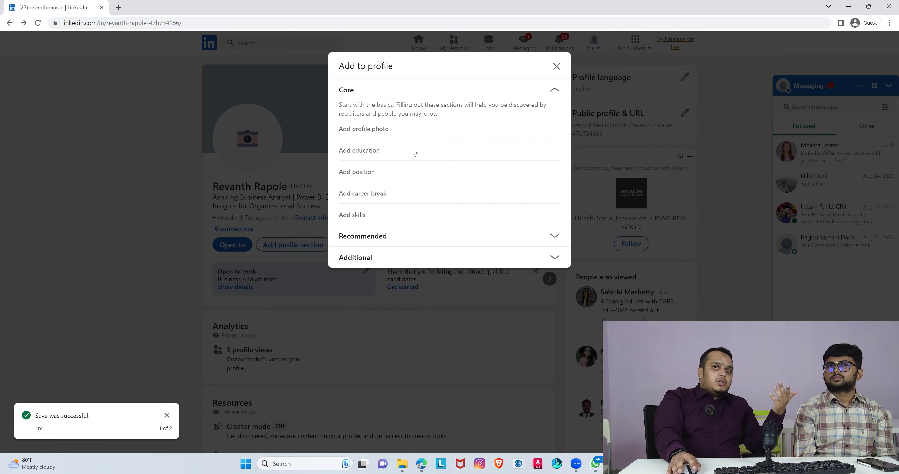
left_click(553, 257)
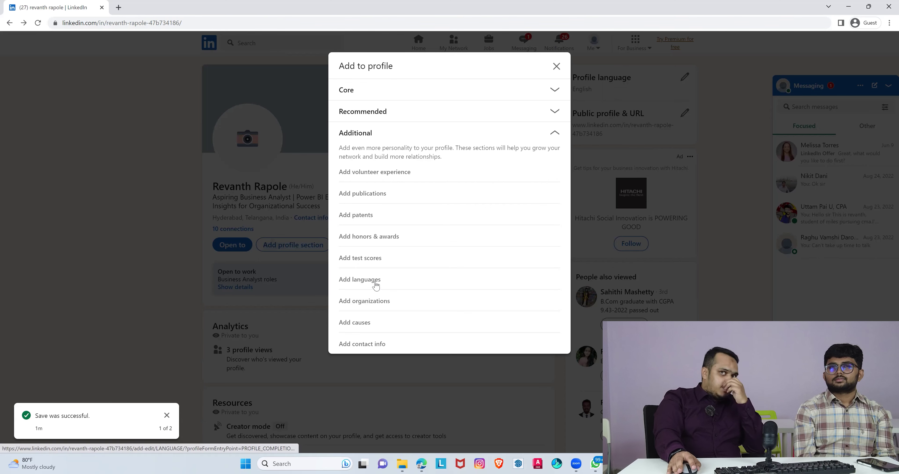
left_click(556, 67)
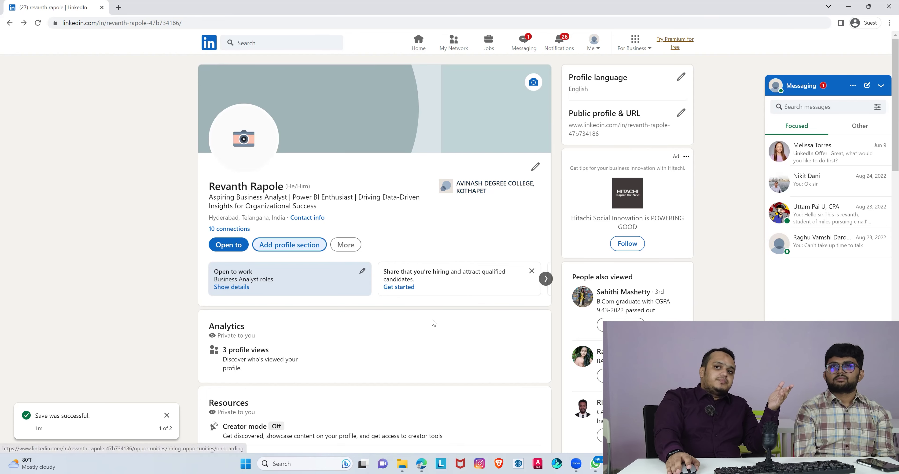
- Expand the profile's About summary to its full text and review it, ending back at the profile intro
scroll(433, 322, "down", 5)
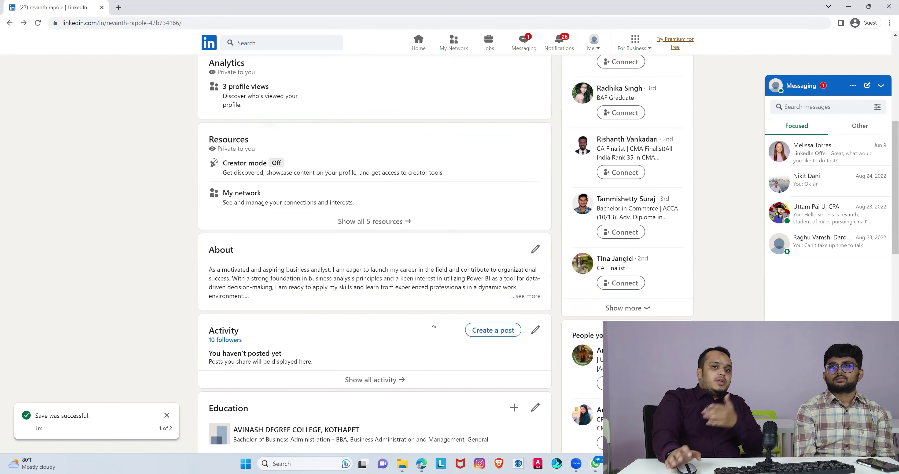
scroll(433, 324, "down", 2)
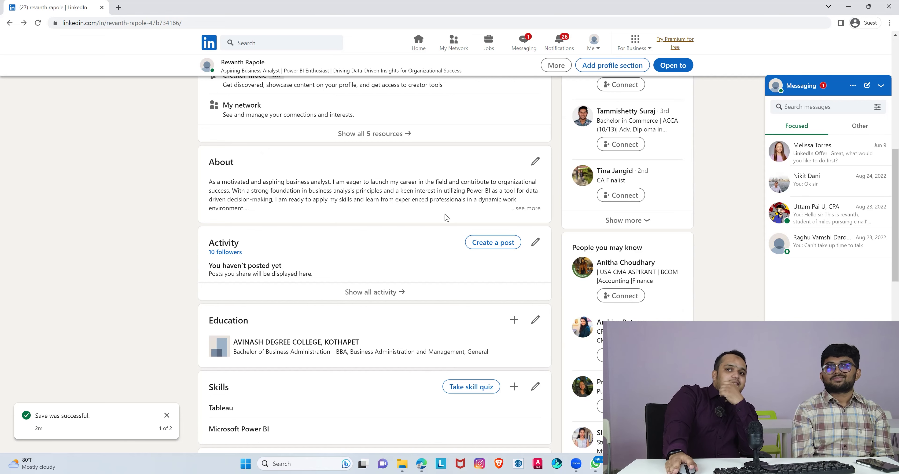
left_click(512, 210)
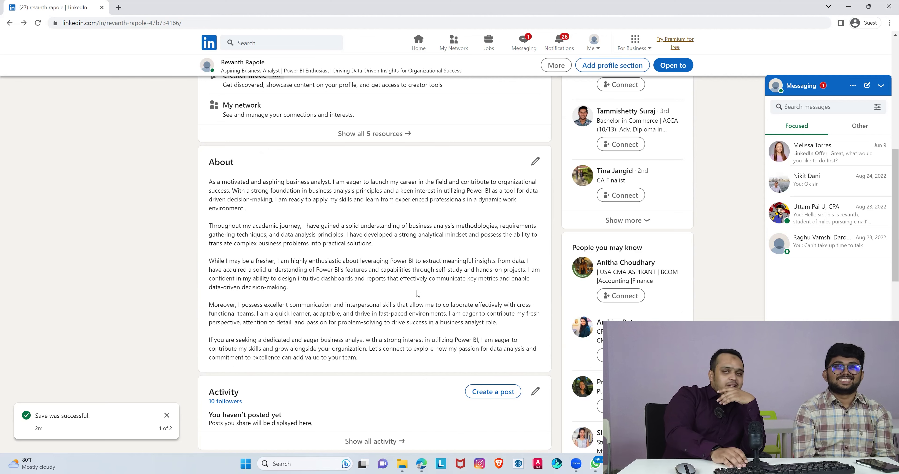
scroll(418, 293, "up", 5)
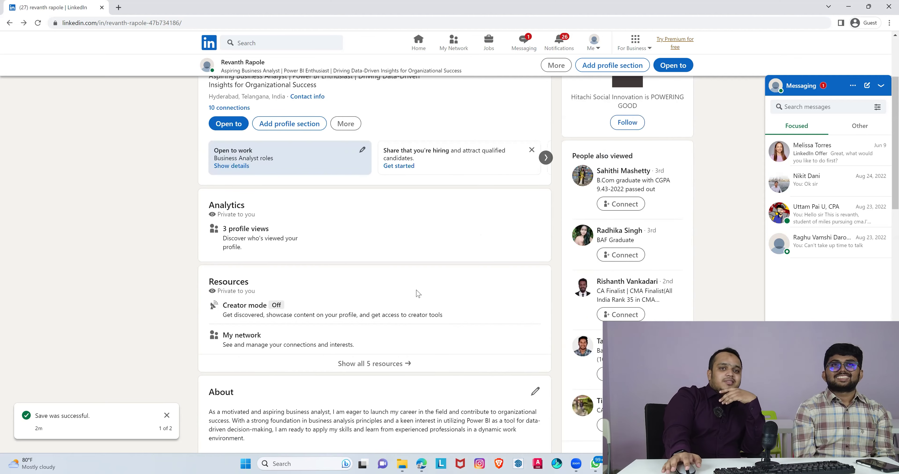
scroll(418, 294, "up", 3)
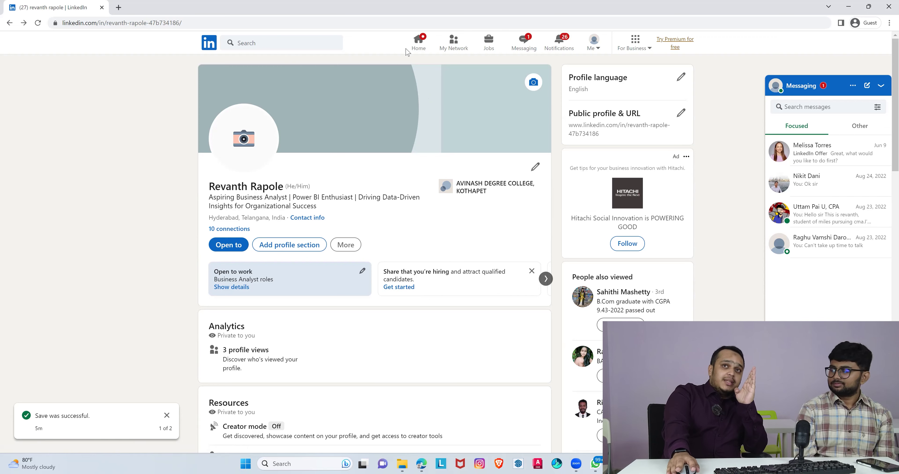
- Open the LinkedIn jobs page and look over the job listings recommended for the profile
left_click(490, 45)
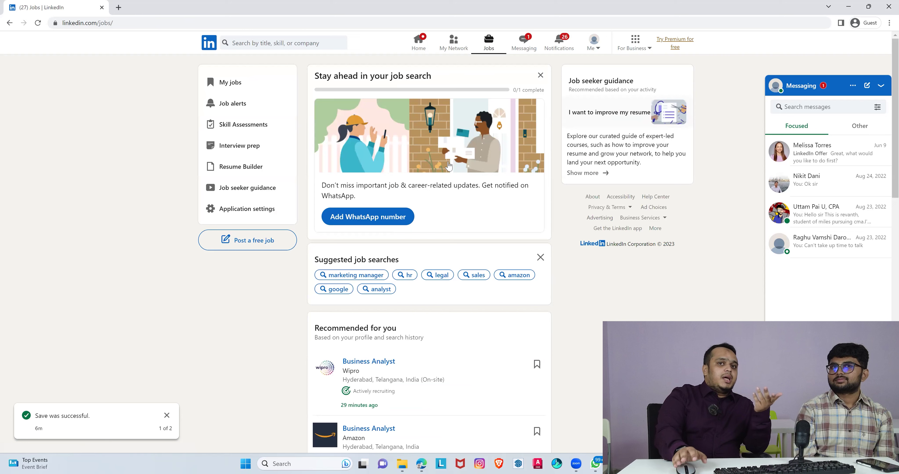
scroll(508, 342, "down", 1)
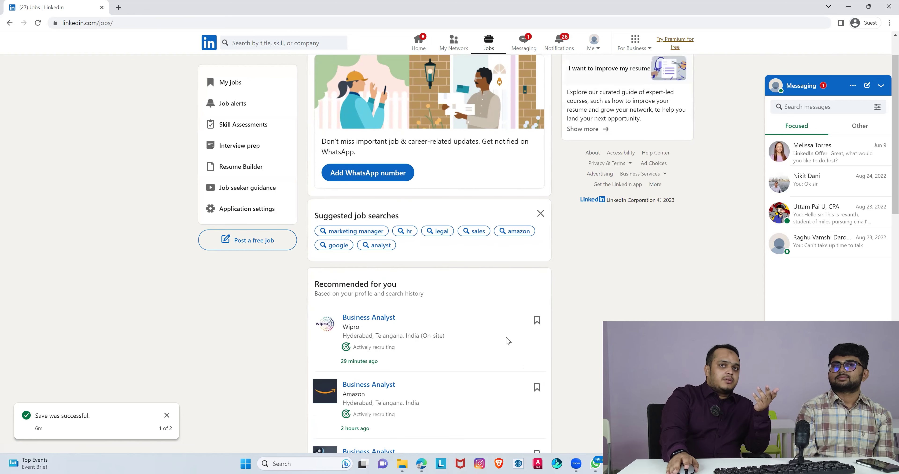
scroll(508, 342, "down", 2)
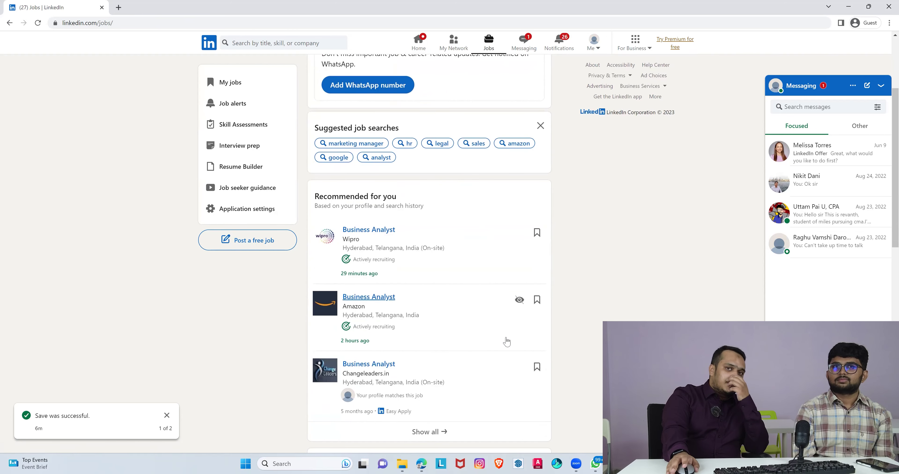